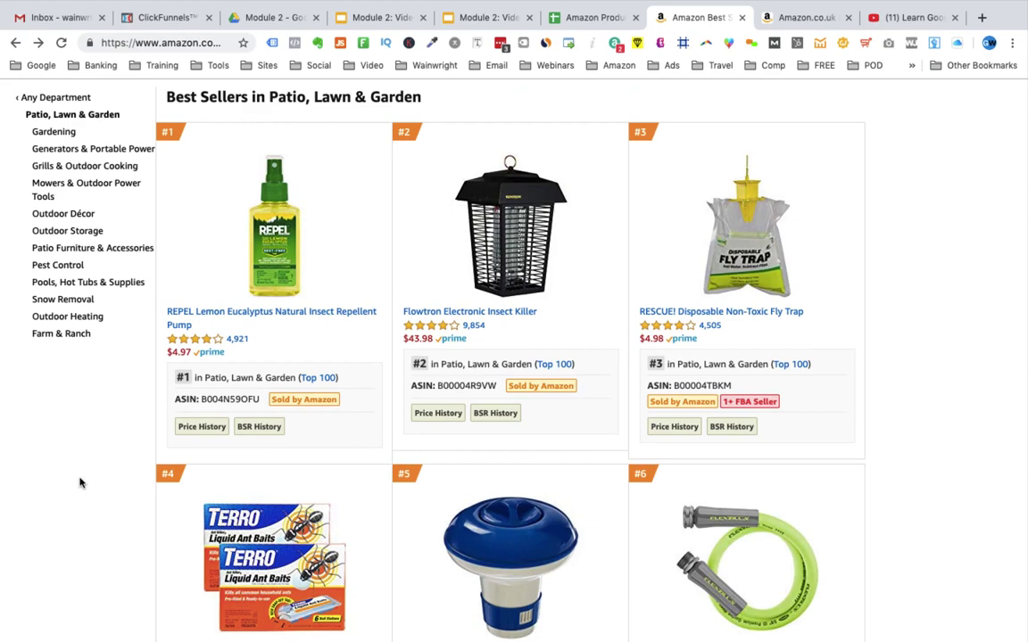
Switch to the Amazon Product Research Phases spreadsheet and read the note on the Electrical / Battery item to avoid.
key("ctrl+shift+Tab")
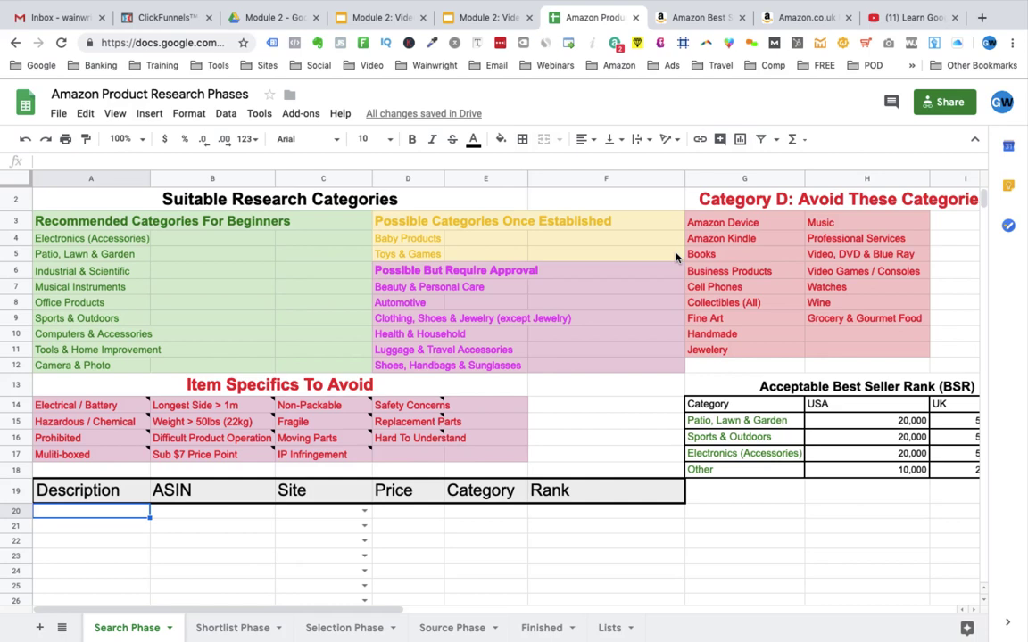
key("XF86KbdBrightnessDown")
key("XF86KbdBrightnessUp")
key("XF86KbdBrightnessDown")
key("XF86KbdBrightnessUp")
mouse_move(148, 406)
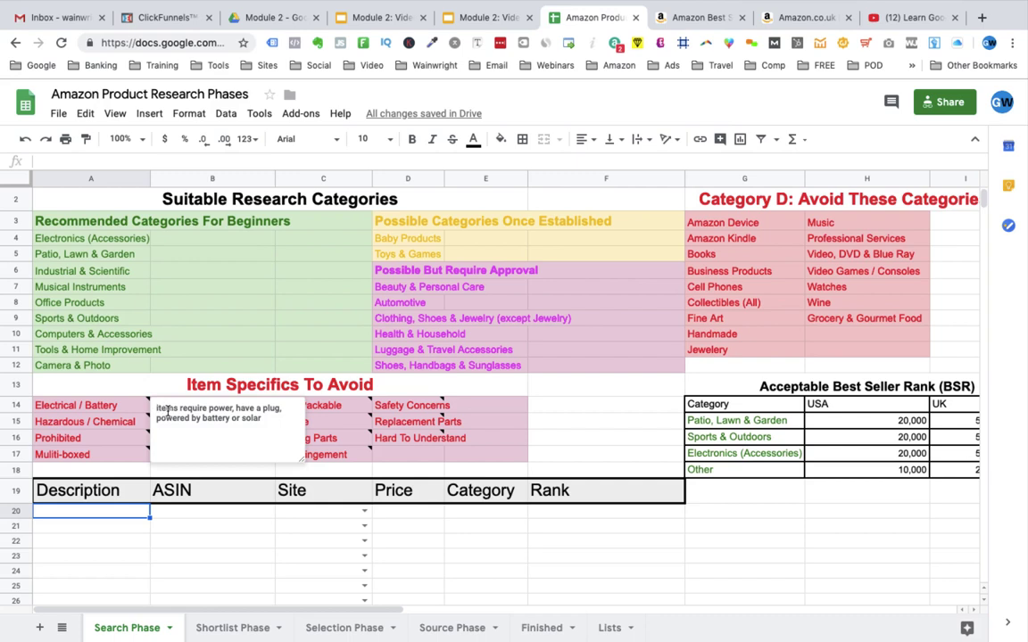
left_click_drag(157, 409, 263, 424)
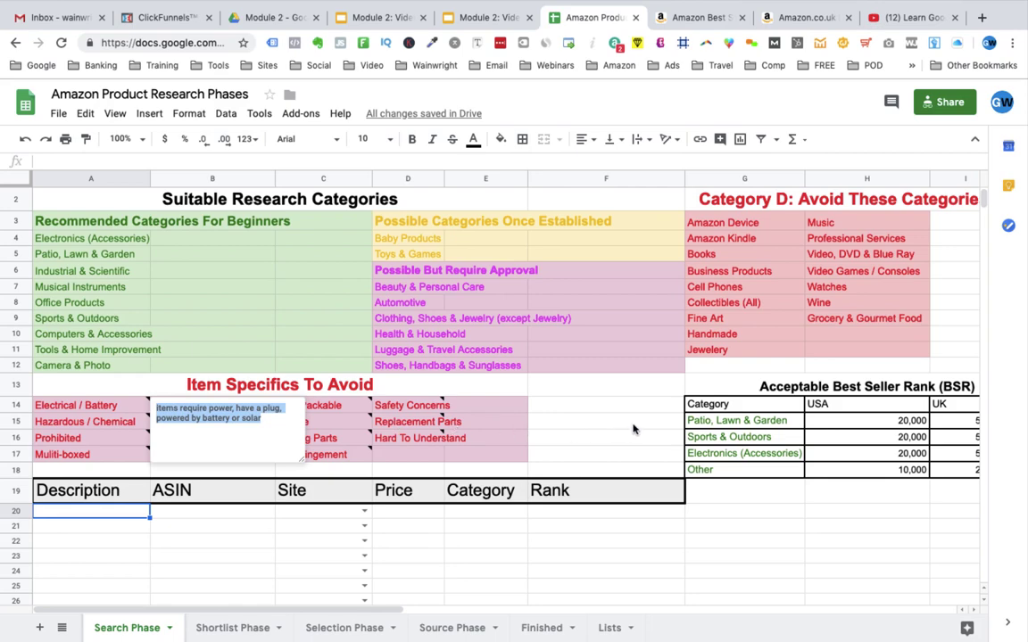
Review the Acceptable Best Seller Rank (BSR) table for the USA, UK, Germany and France by selecting its whole range.
left_click(723, 388)
scroll(727, 386, "right", 5)
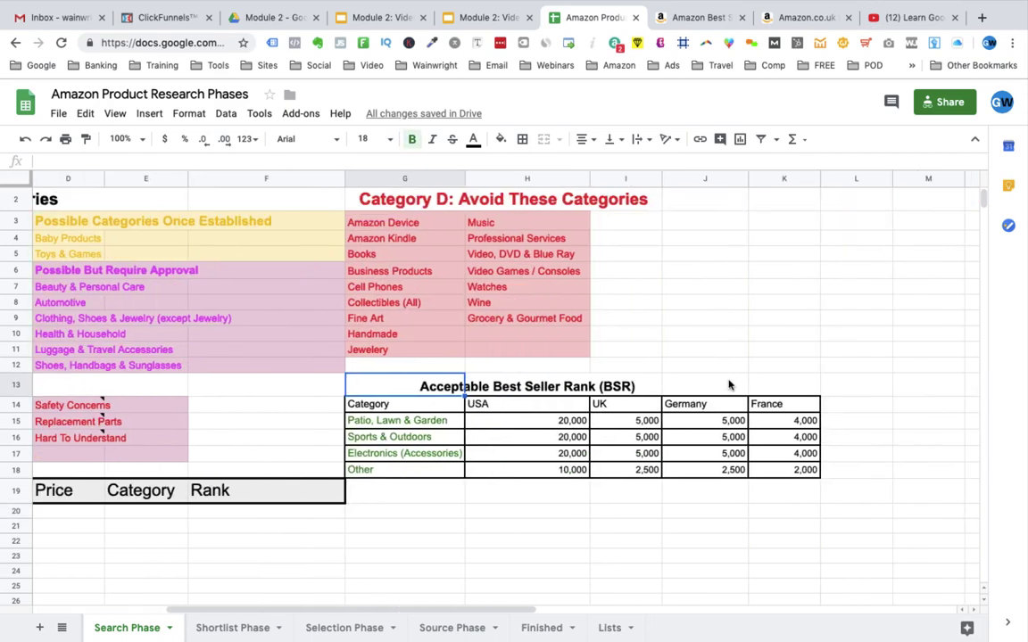
left_click_drag(437, 387, 789, 482)
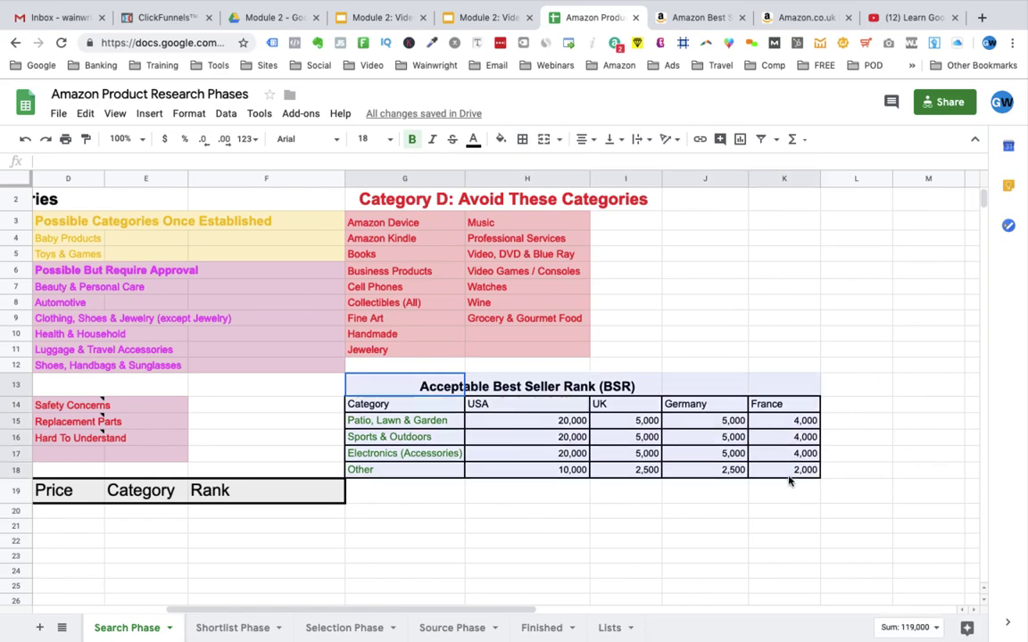
scroll(536, 534, "left", 3)
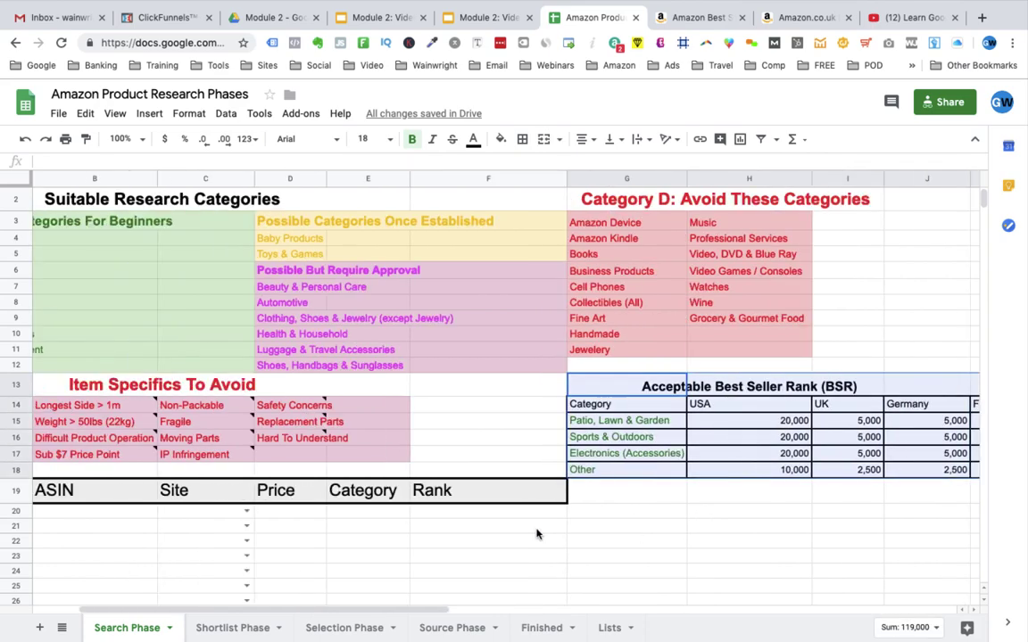
scroll(536, 534, "left", 2)
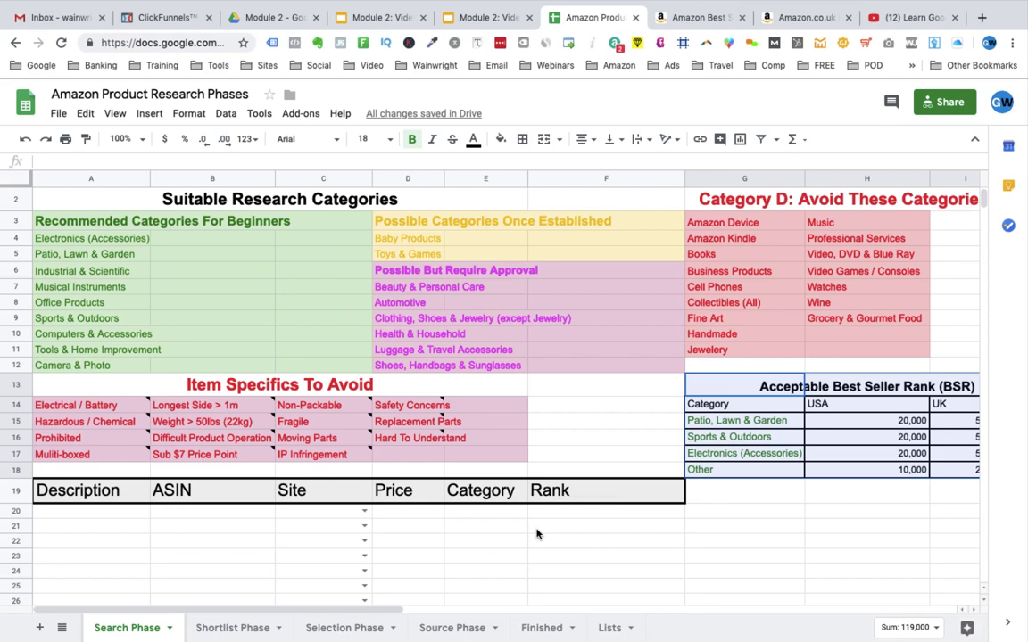
key("ctrl+b")
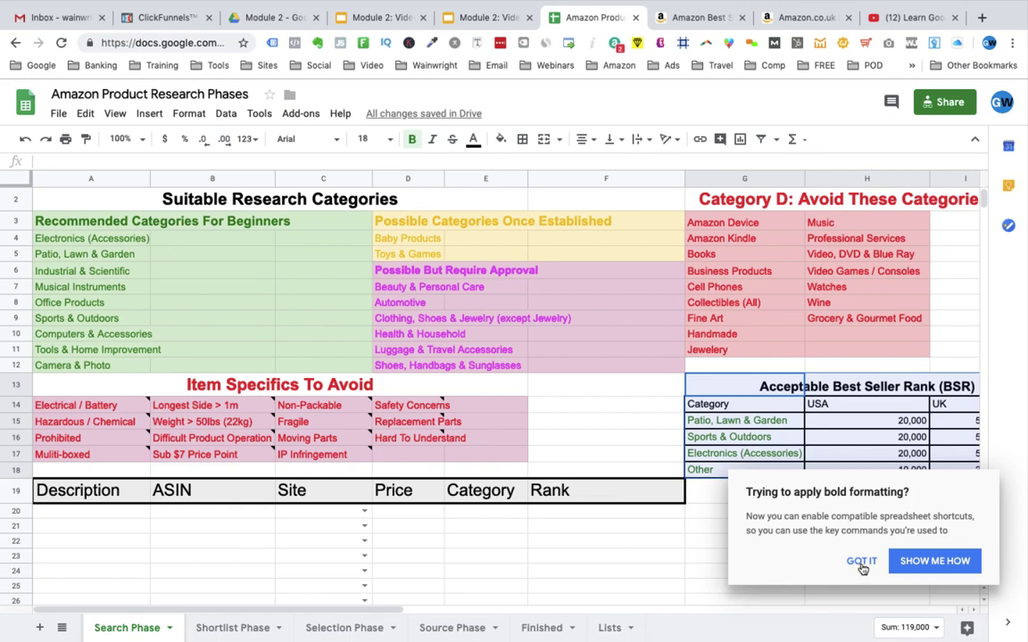
Switch to the Amazon Patio, Lawn & Garden best sellers and open the REPEL Lemon Eucalyptus insect repellent product page.
key("ctrl+Tab")
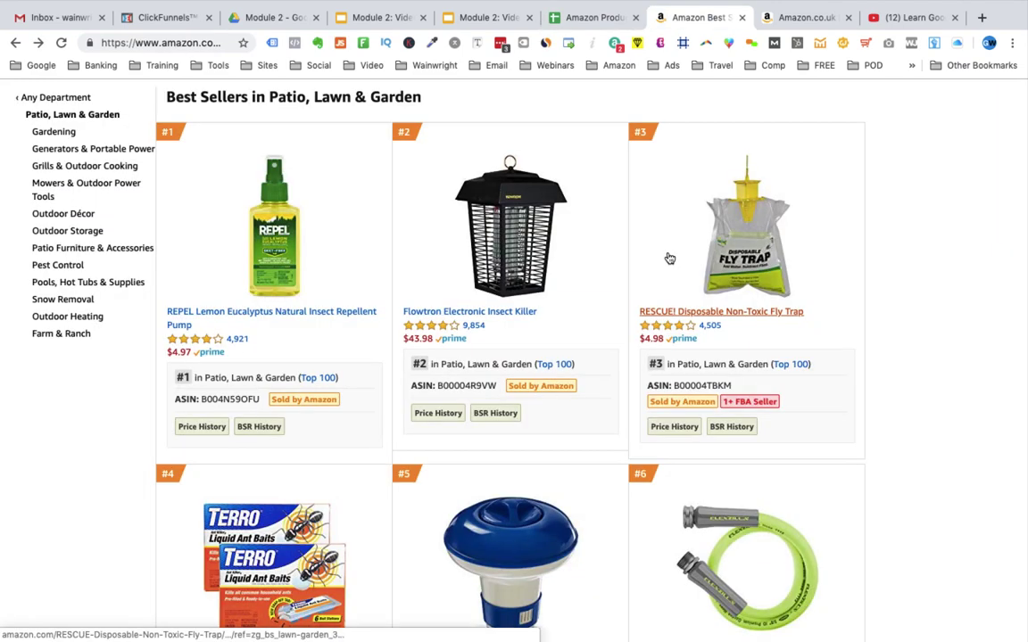
mouse_move(331, 264)
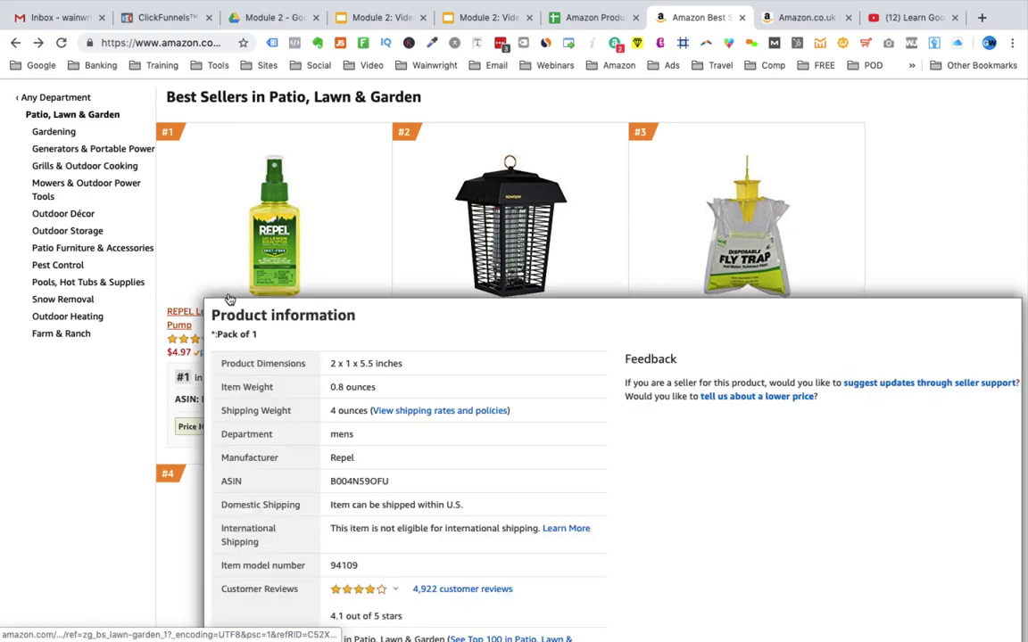
left_click(182, 313)
left_click(182, 312)
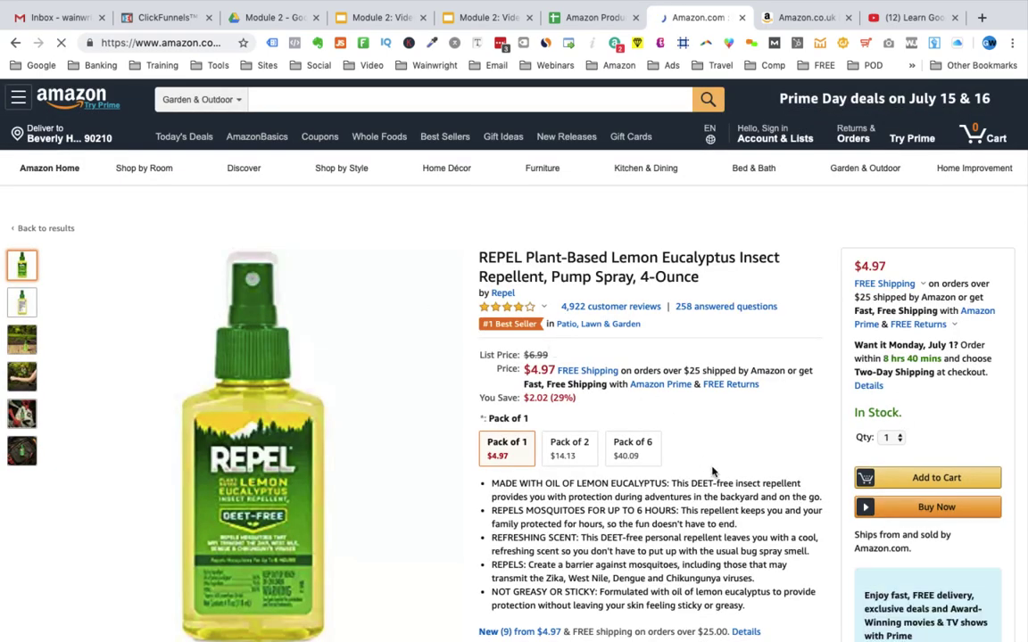
Highlight "OIL OF LEMON EUCALYPTUS" in the repellent's description, and return to the Patio, Lawn & Garden best sellers.
scroll(725, 519, "down", 2)
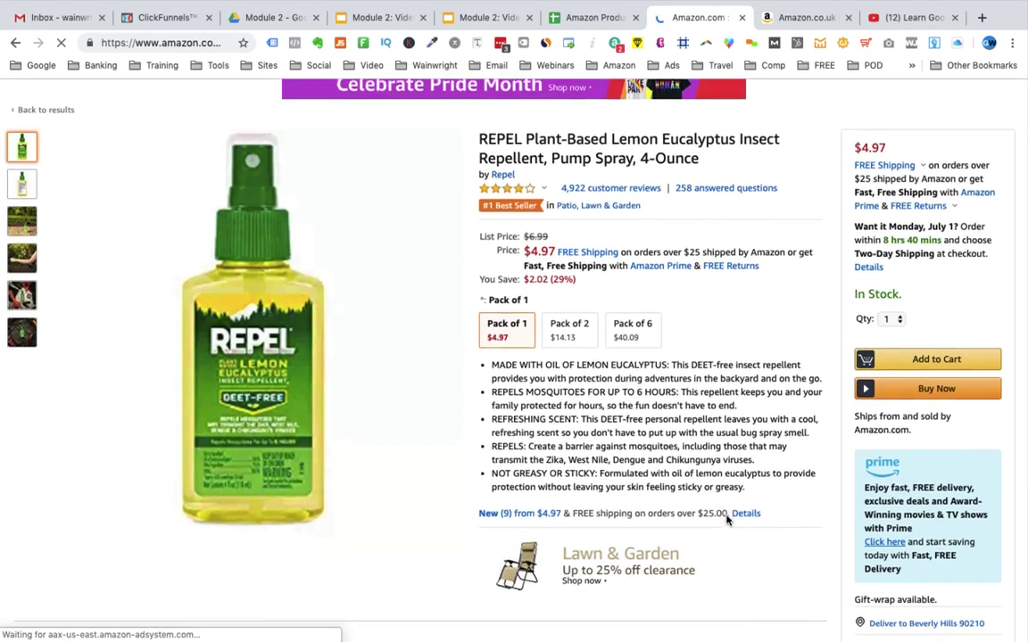
scroll(727, 521, "down", 1)
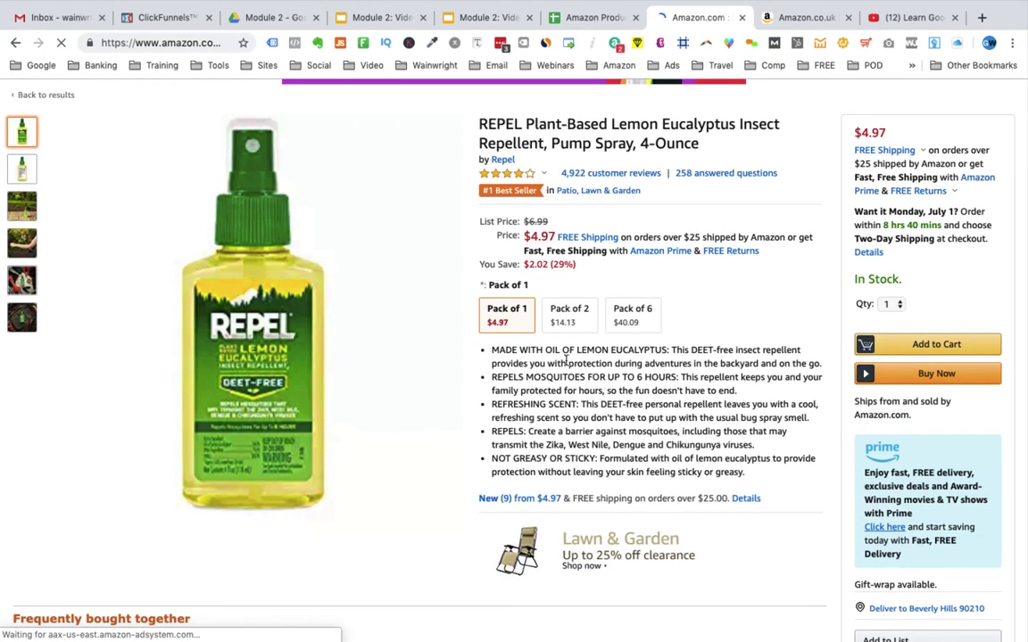
left_click_drag(546, 350, 664, 350)
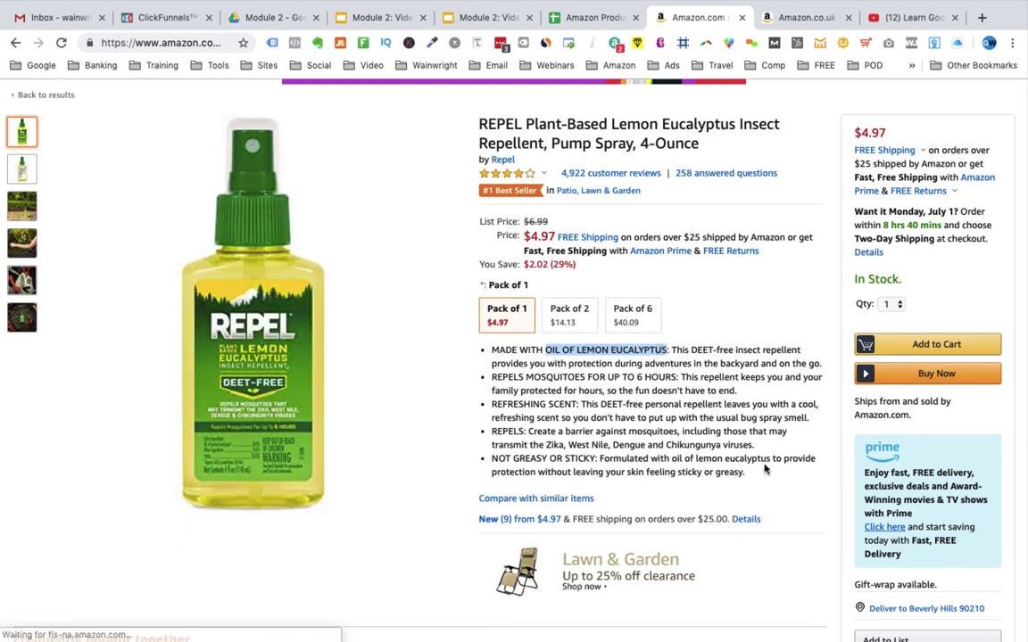
scroll(727, 520, "down", 3)
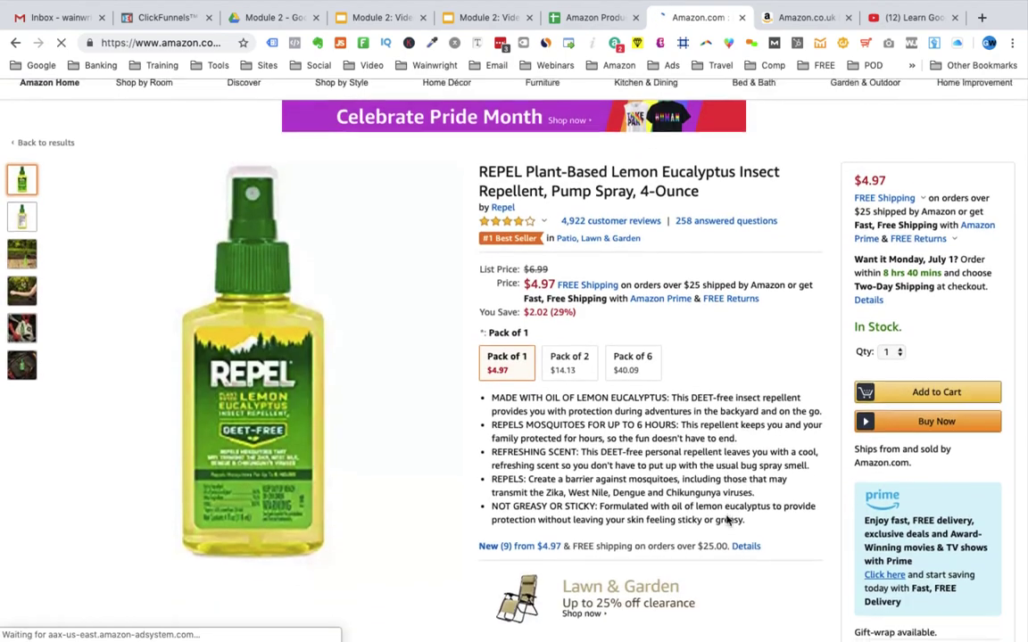
scroll(727, 521, "down", 1)
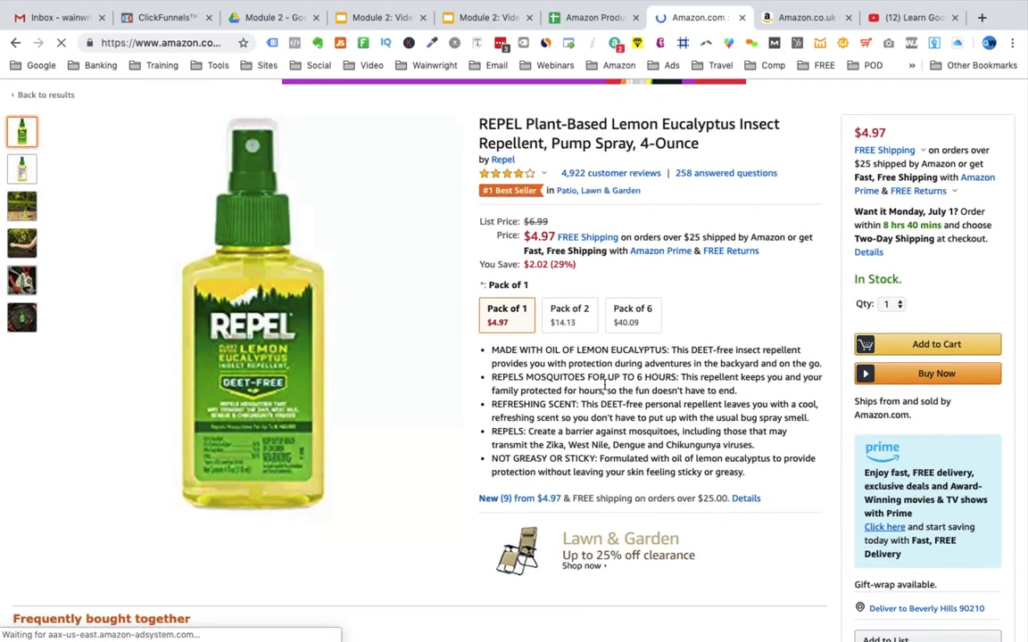
left_click_drag(546, 350, 663, 350)
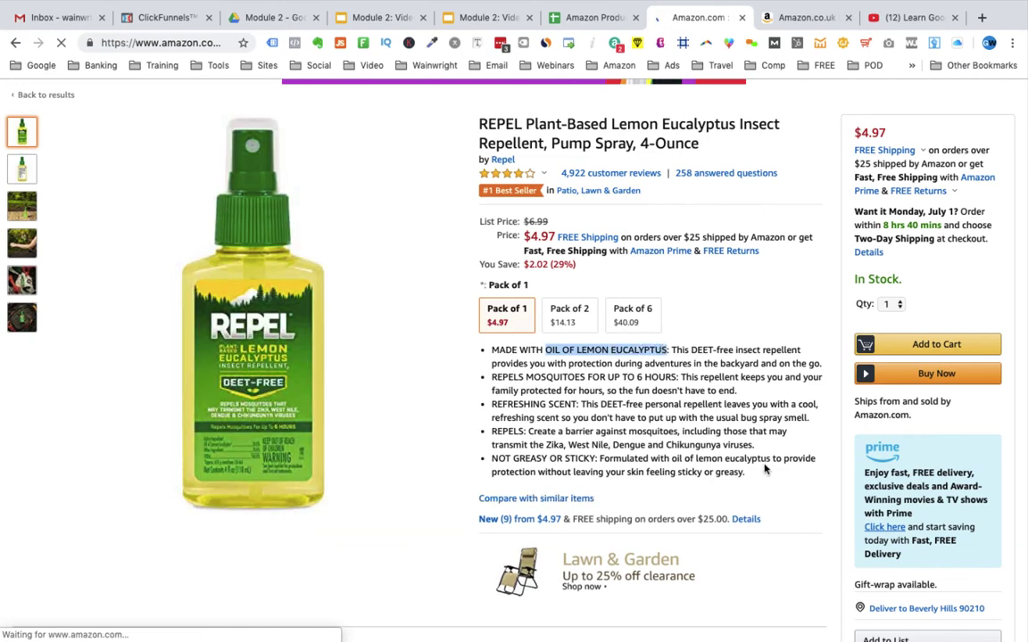
left_click(598, 190)
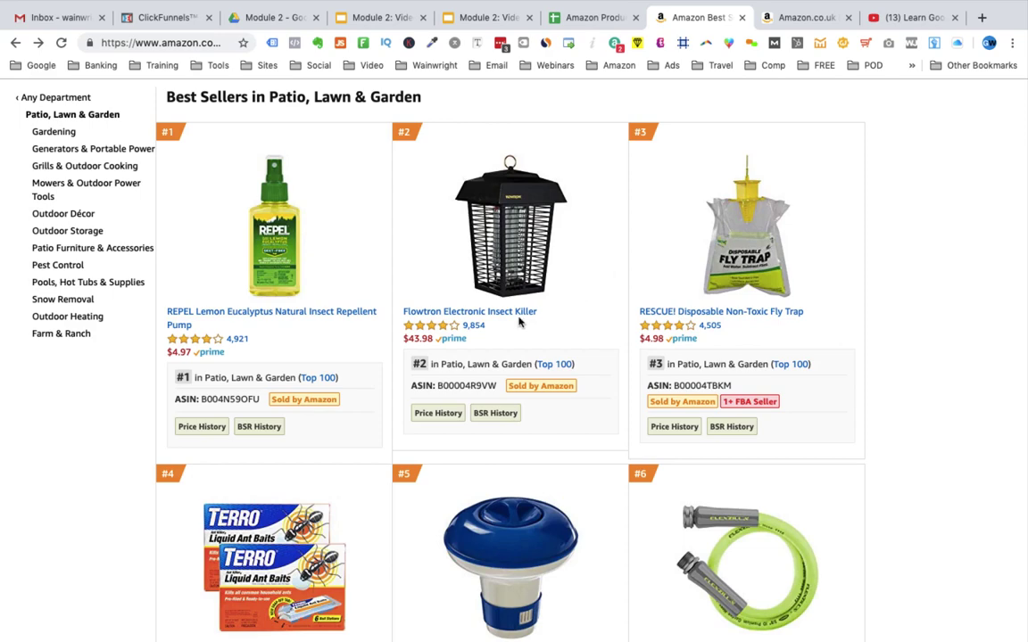
Look through the best sellers and open the #6 Flexzilla Garden Hose product page in a new tab.
mouse_move(470, 311)
mouse_move(440, 288)
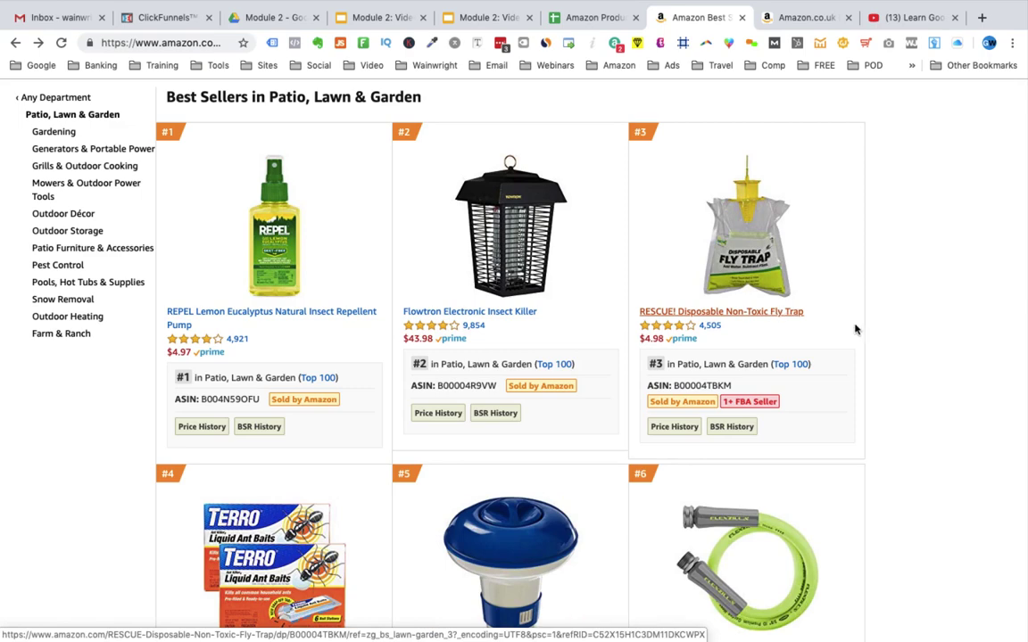
scroll(909, 403, "down", 3)
scroll(908, 404, "down", 4)
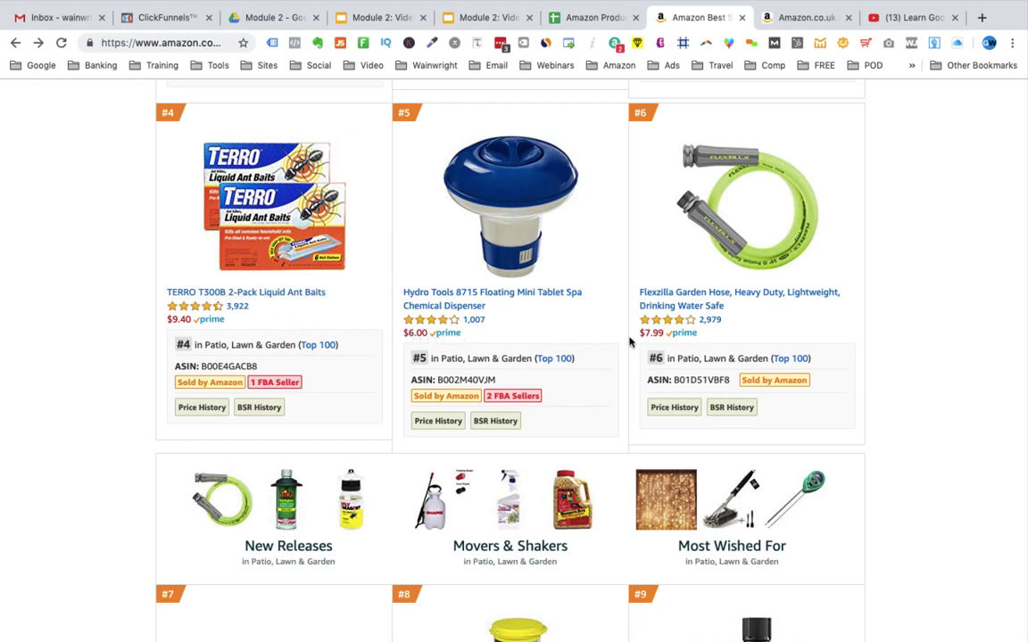
left_click(694, 306)
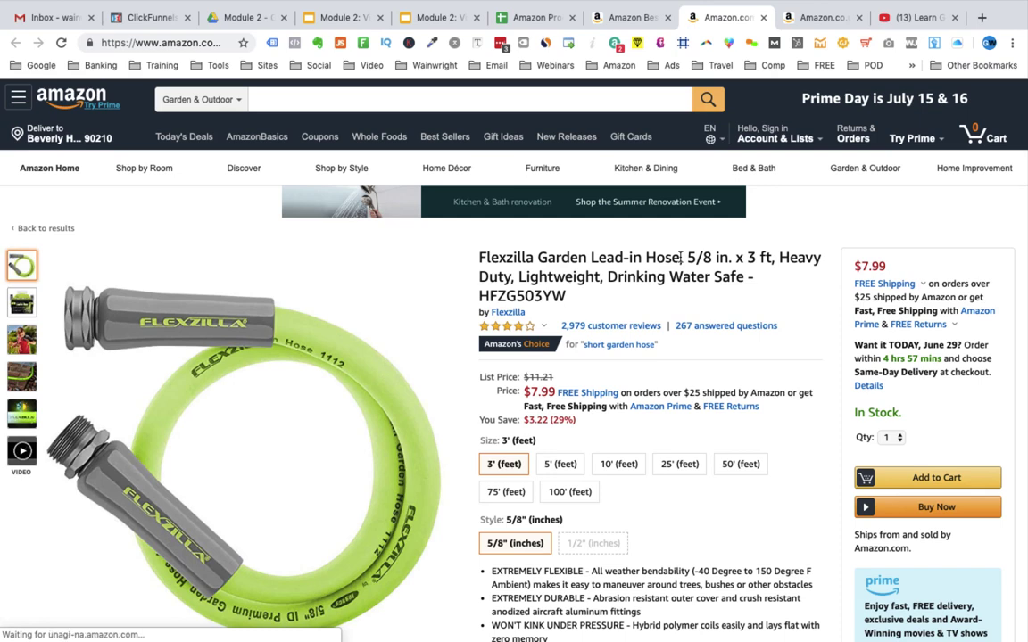
left_click(562, 466)
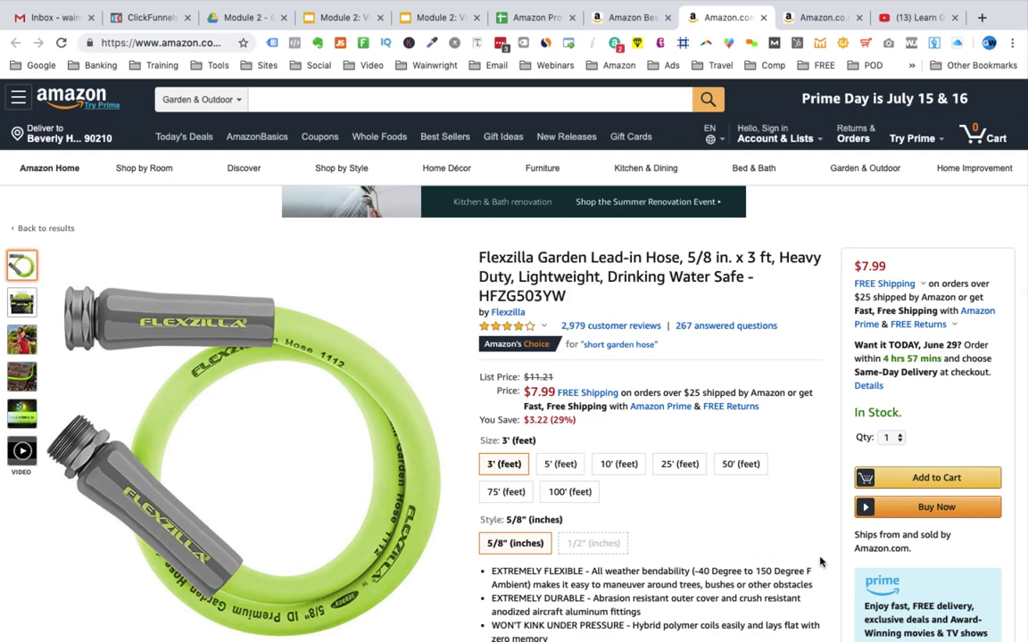
Return to the research spreadsheet and go through the Description, ASIN, Site, Price, Category and Rank columns of the product table.
key("ctrl+shift+Tab")
key("ctrl+shift+Tab")
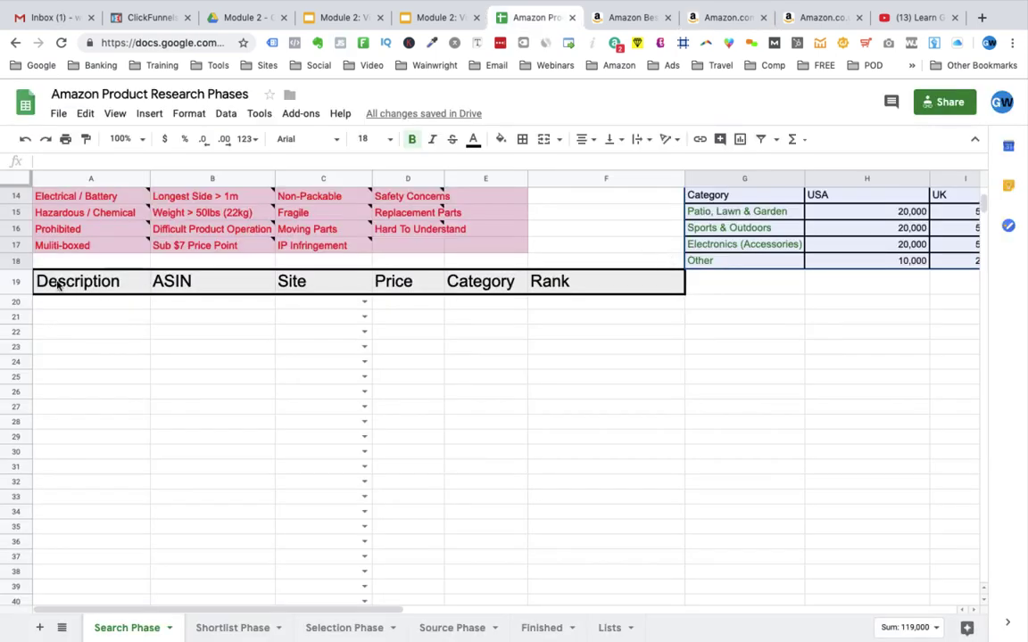
left_click(27, 282)
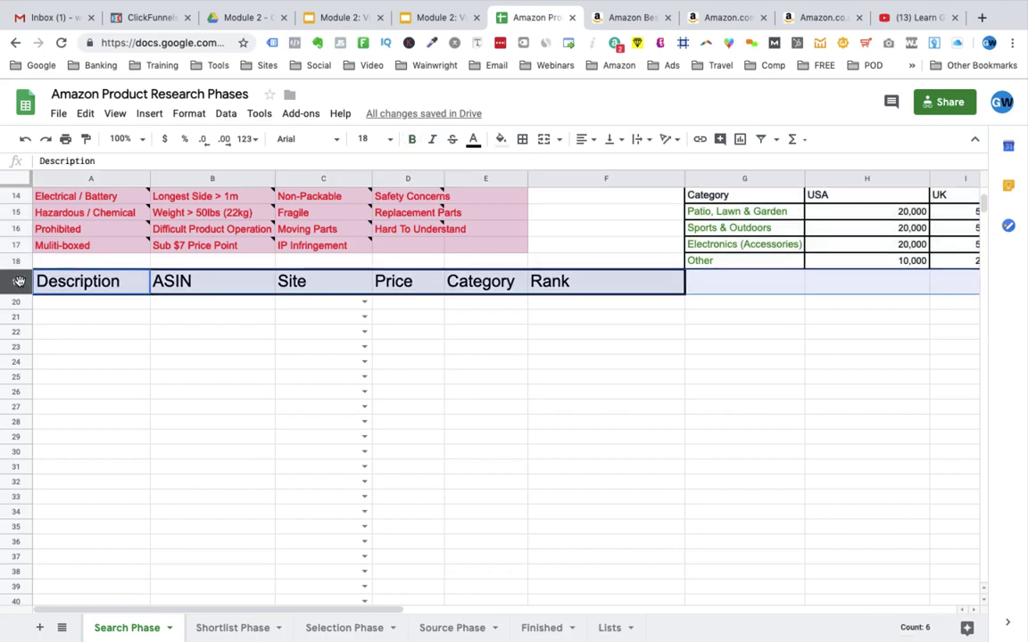
left_click(64, 282)
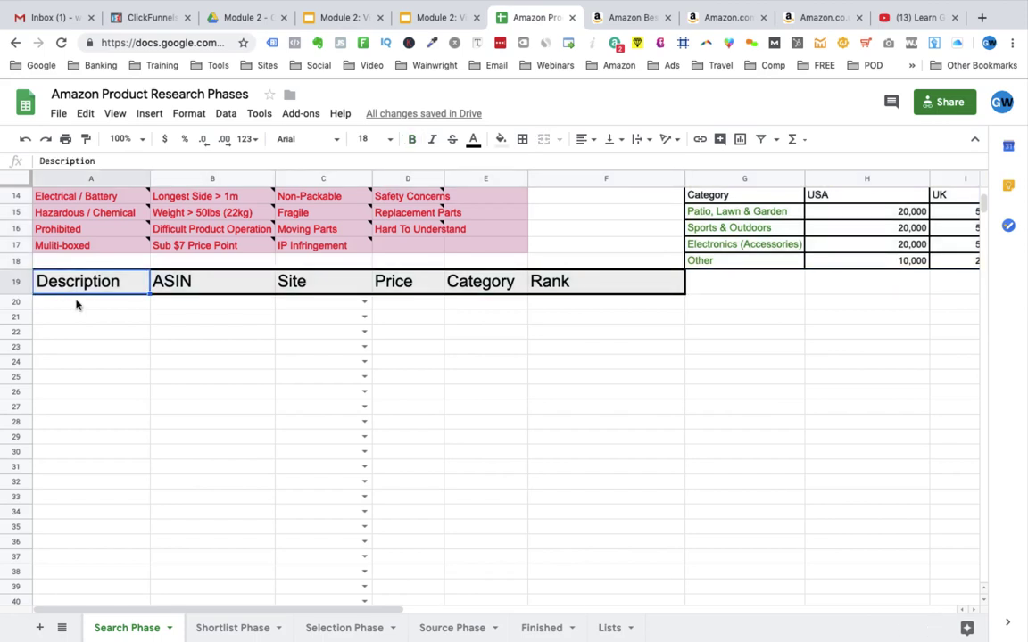
left_click(221, 305)
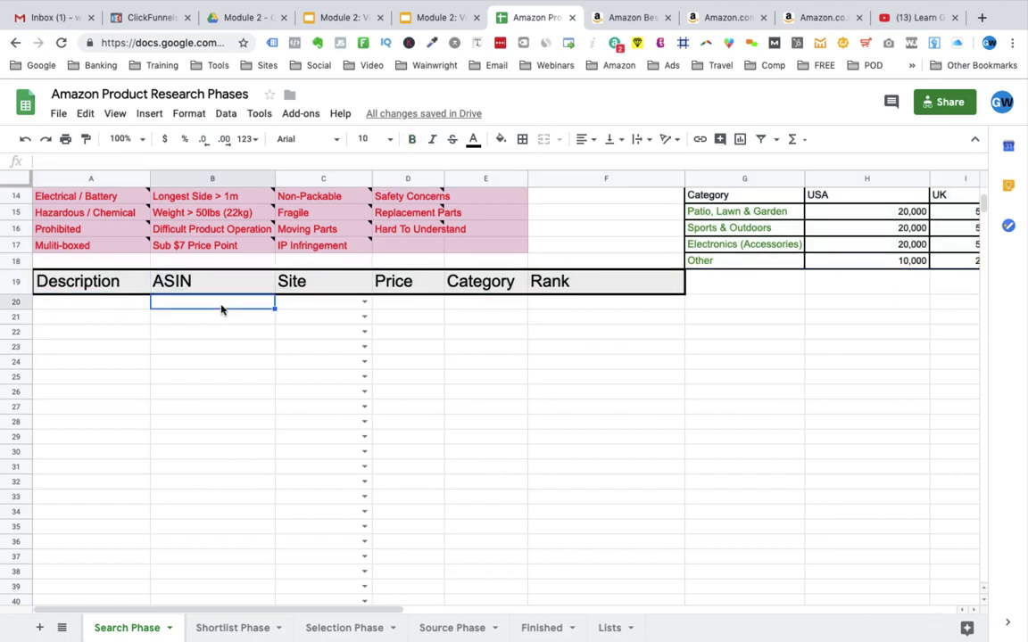
left_click(364, 303)
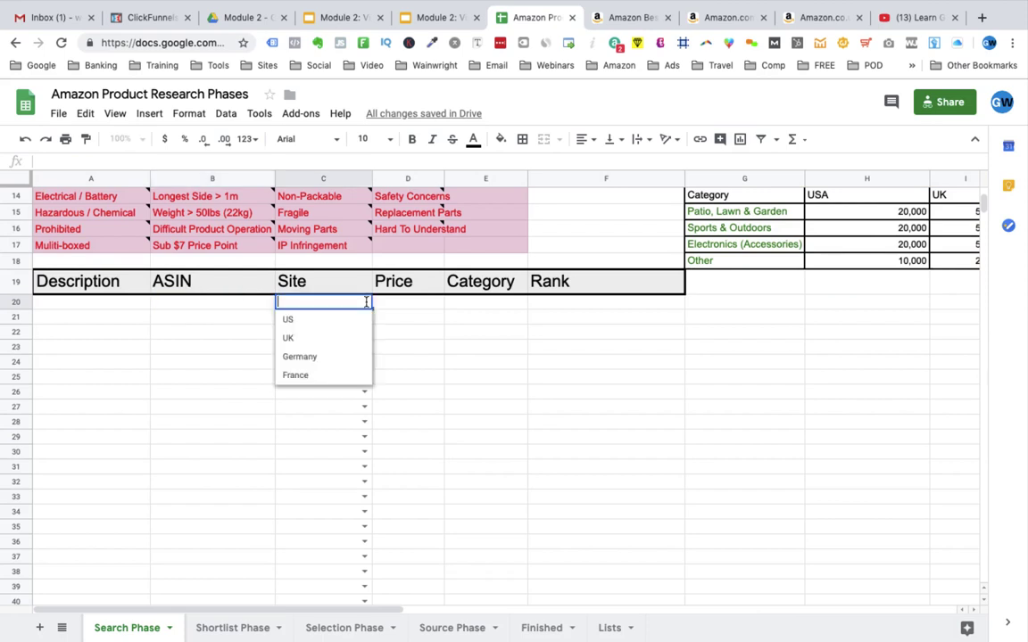
left_click(412, 305)
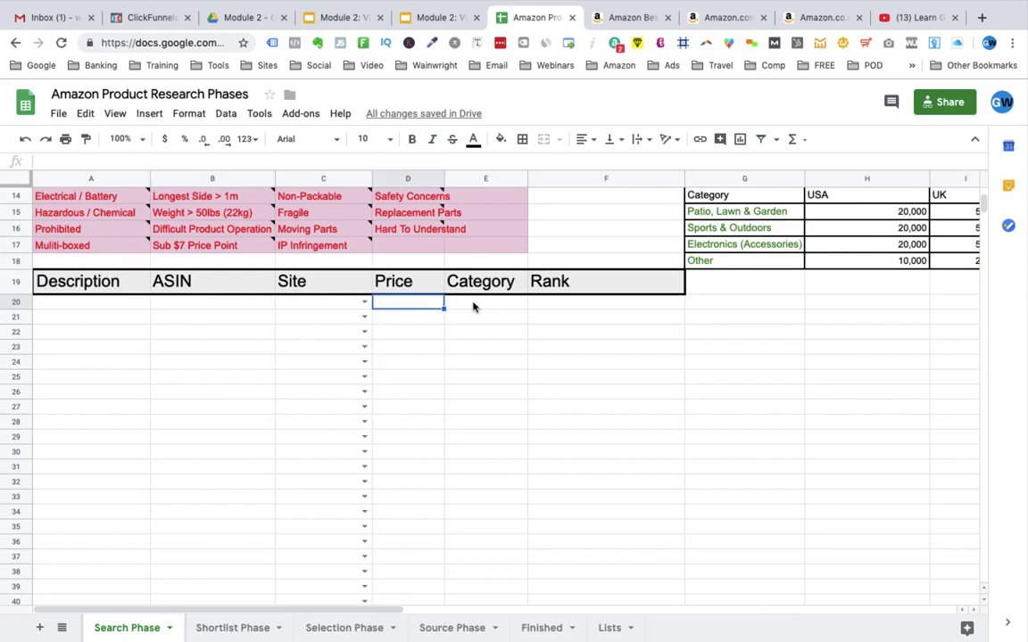
left_click(474, 305)
left_click(584, 309)
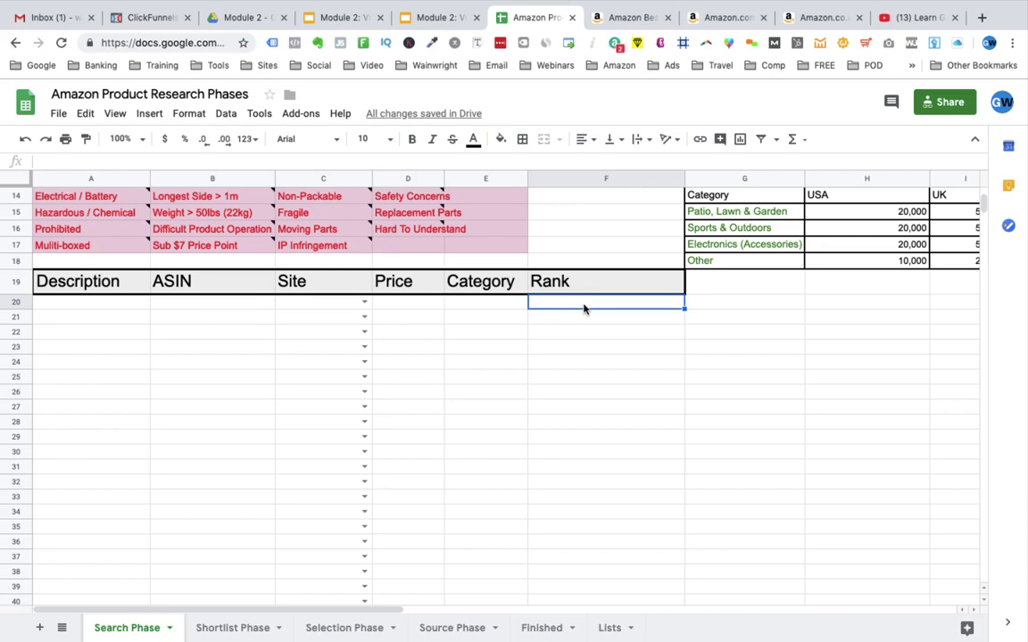
Copy the product name "Flexzilla Garden Lead-in Hose" from its Amazon page into the Description cell of row 20 in the spreadsheet.
key("ctrl+Tab")
key("ctrl+Tab")
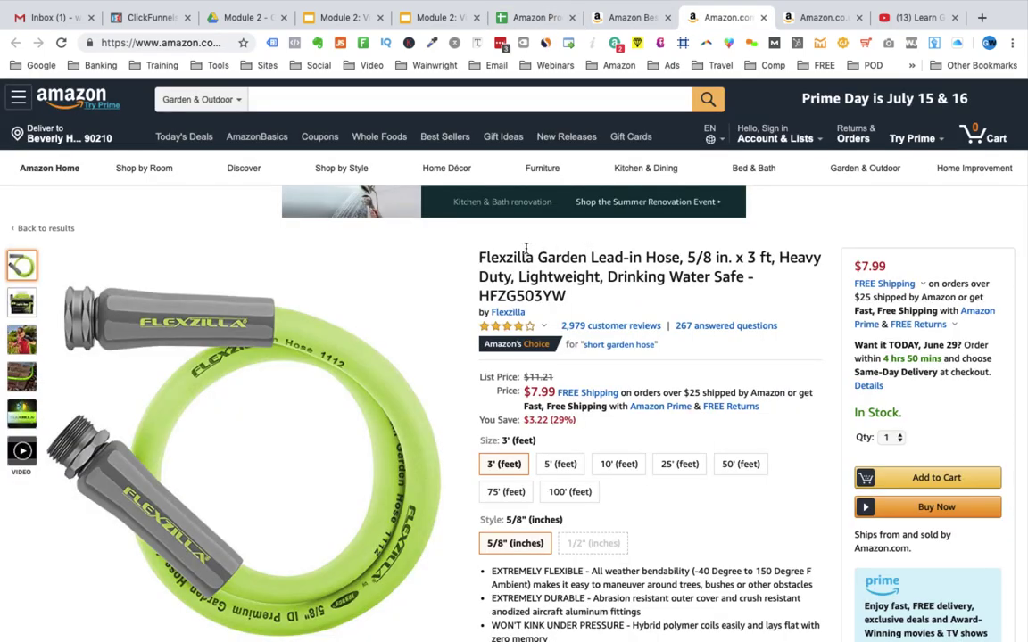
left_click_drag(480, 257, 661, 257)
key("super+c")
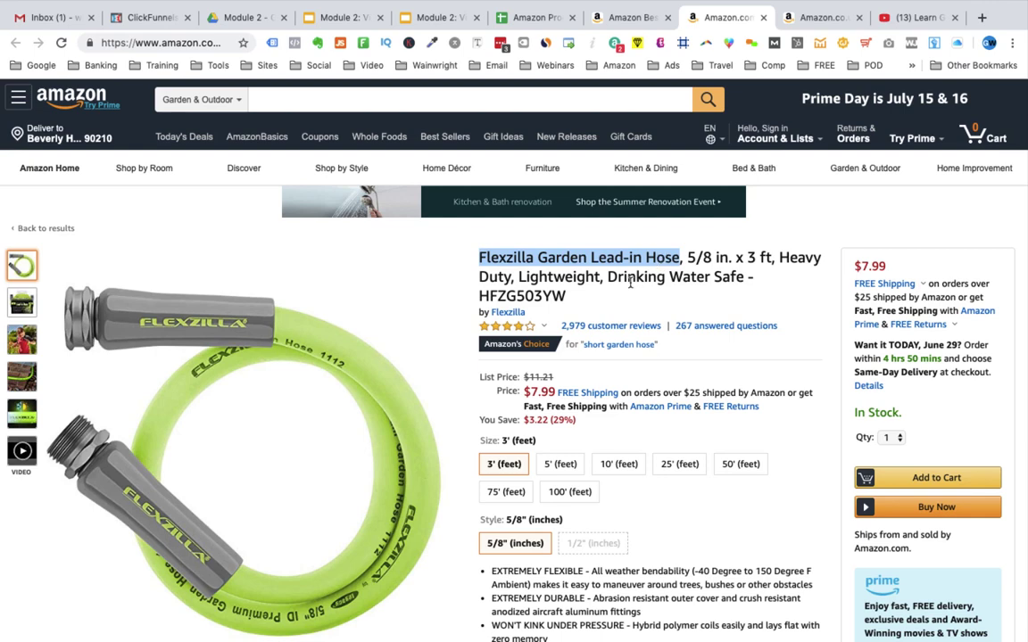
key("super+6")
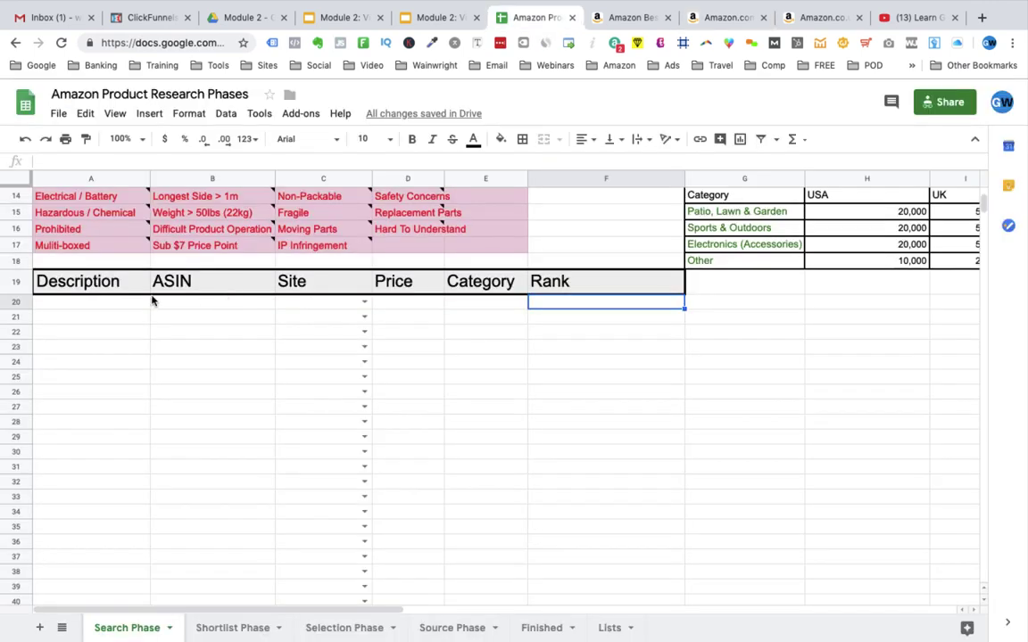
left_click(111, 304)
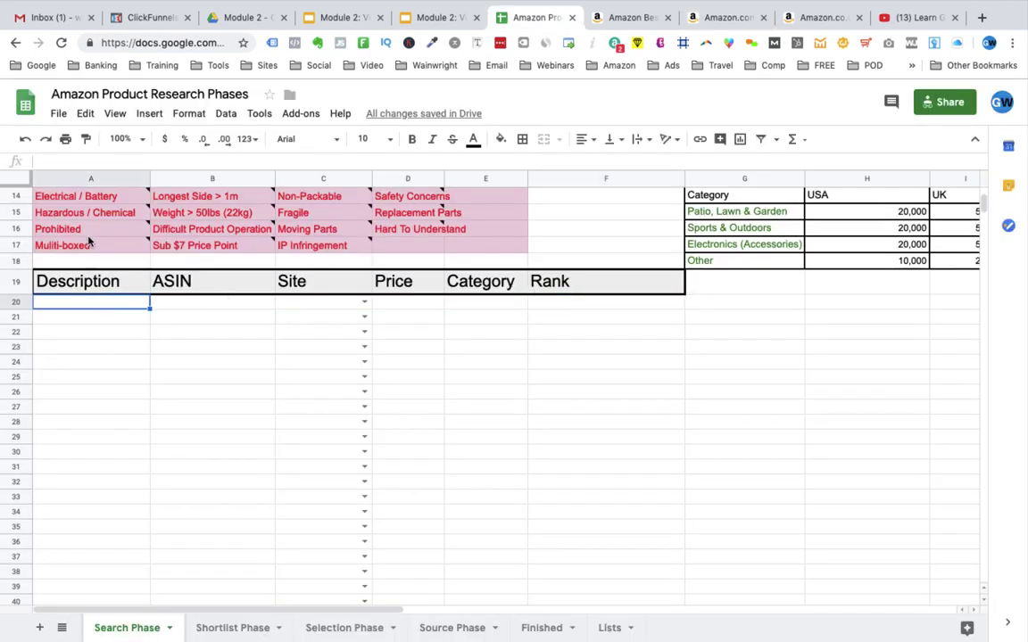
left_click(59, 162)
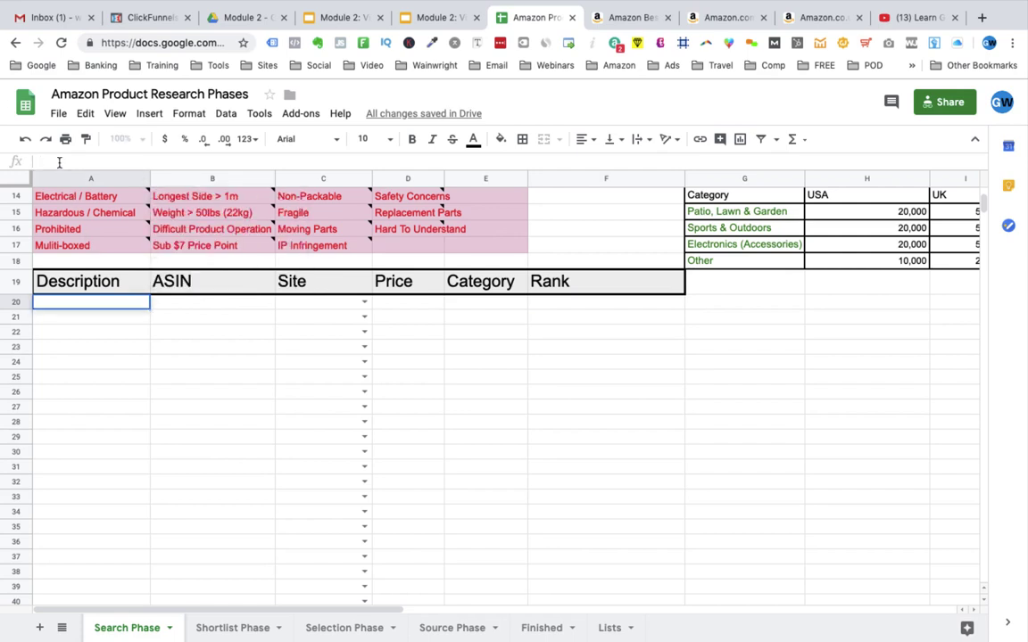
key("super+v")
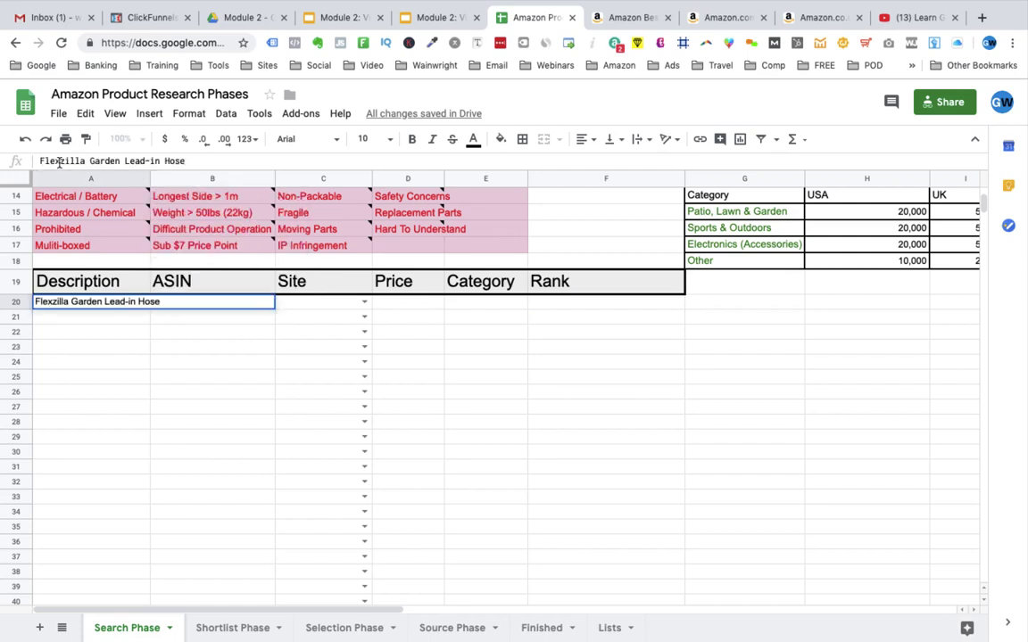
Copy the hose's ASIN B01D51VBF8 from its Amazon product information into the ASIN cell of row 20 in the spreadsheet.
key("Tab")
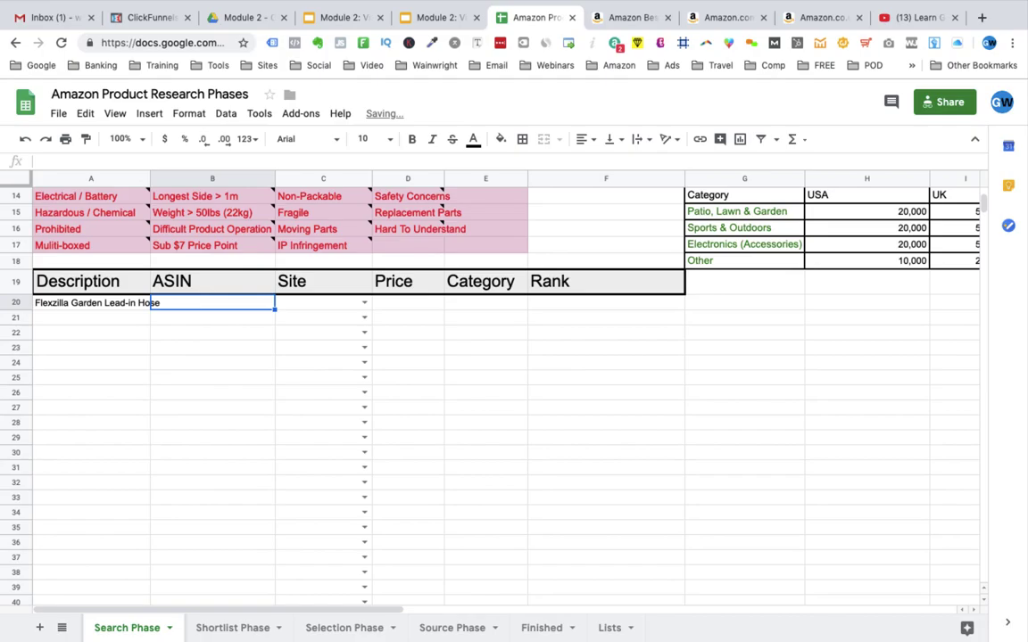
left_click(728, 17)
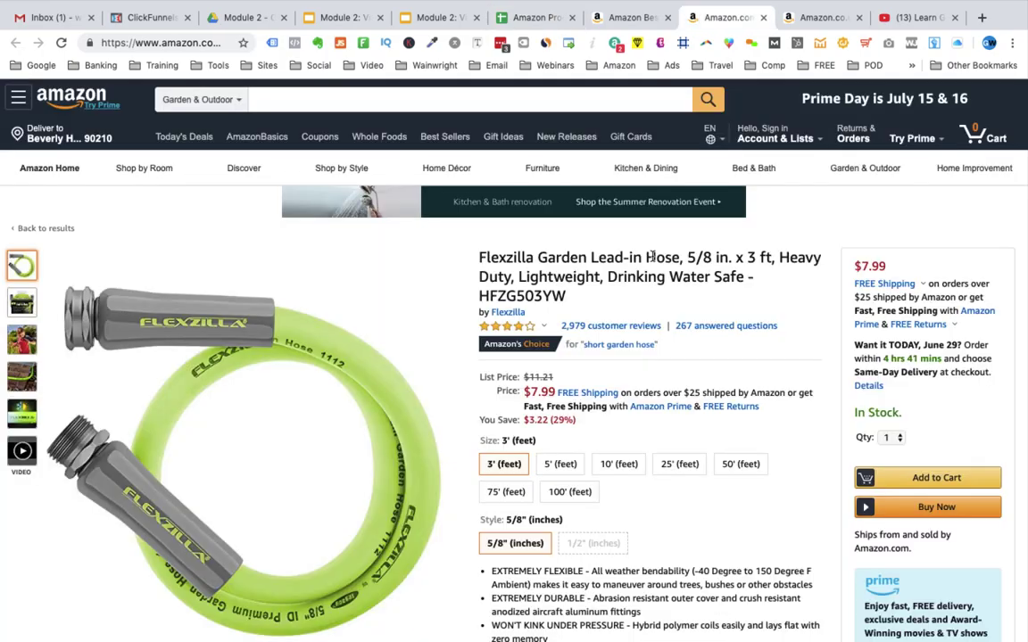
scroll(652, 257, "down", 15)
scroll(652, 257, "down", 20)
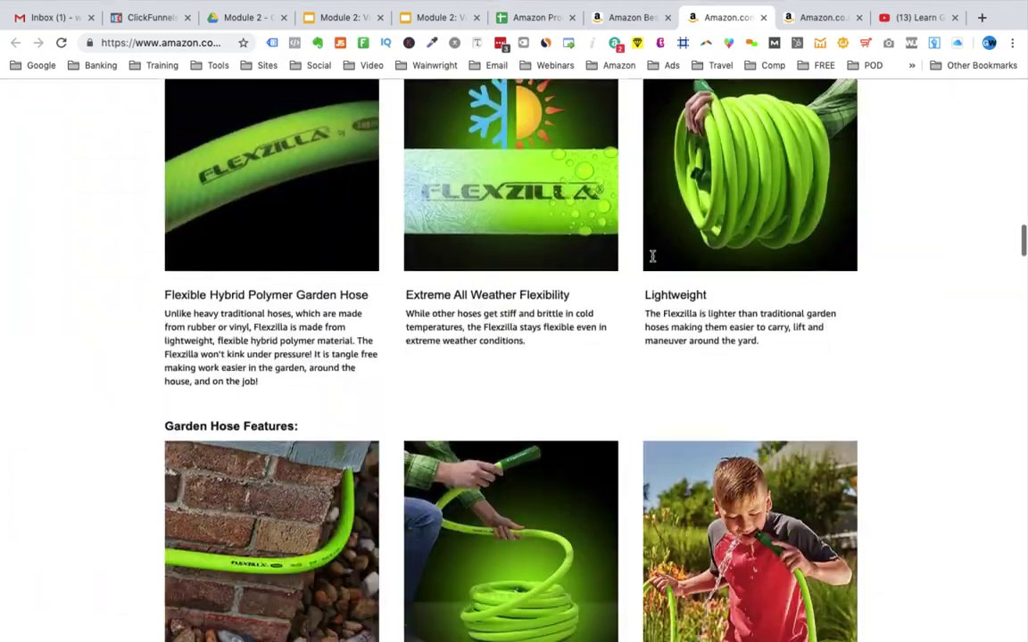
scroll(653, 257, "down", 7)
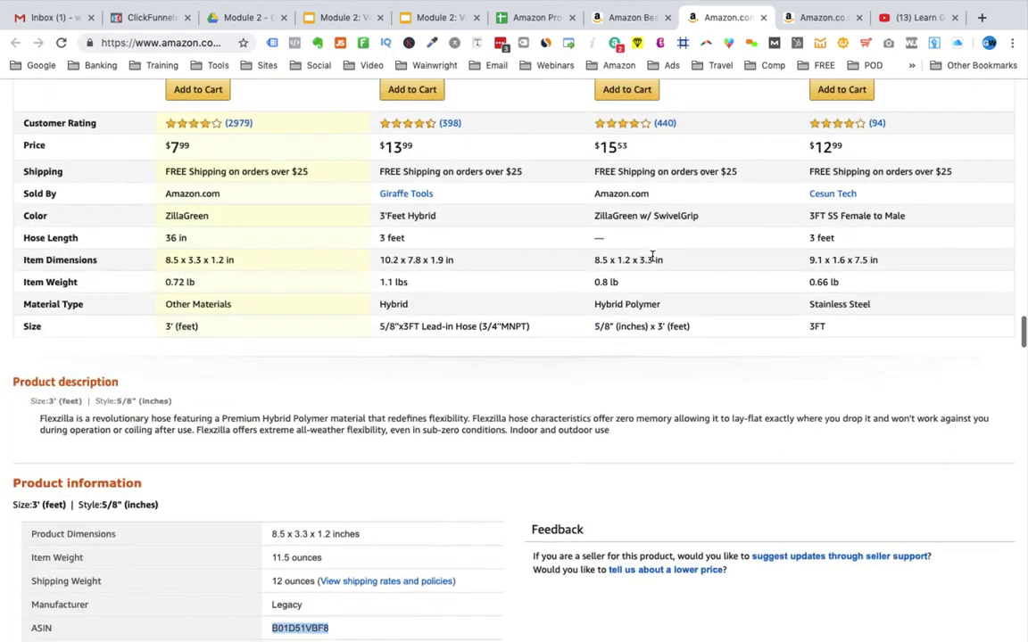
left_click(41, 392)
double_click(41, 392)
double_click(308, 390)
key("ctrl+c")
key("ctrl+shift+Tab")
key("ctrl+shift+Tab")
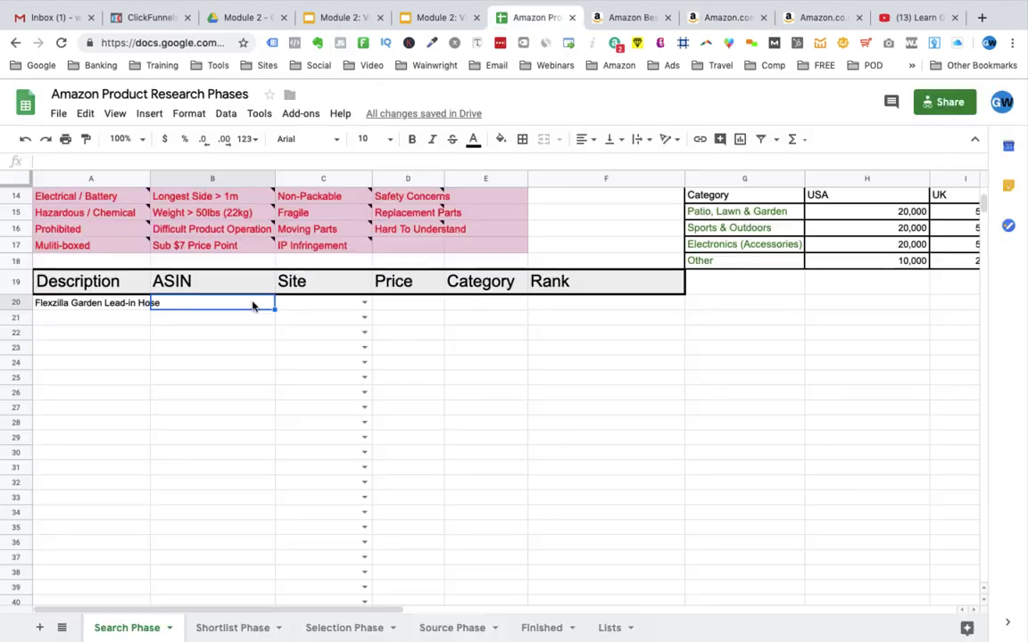
left_click(75, 162)
key("ctrl+v")
key("Tab")
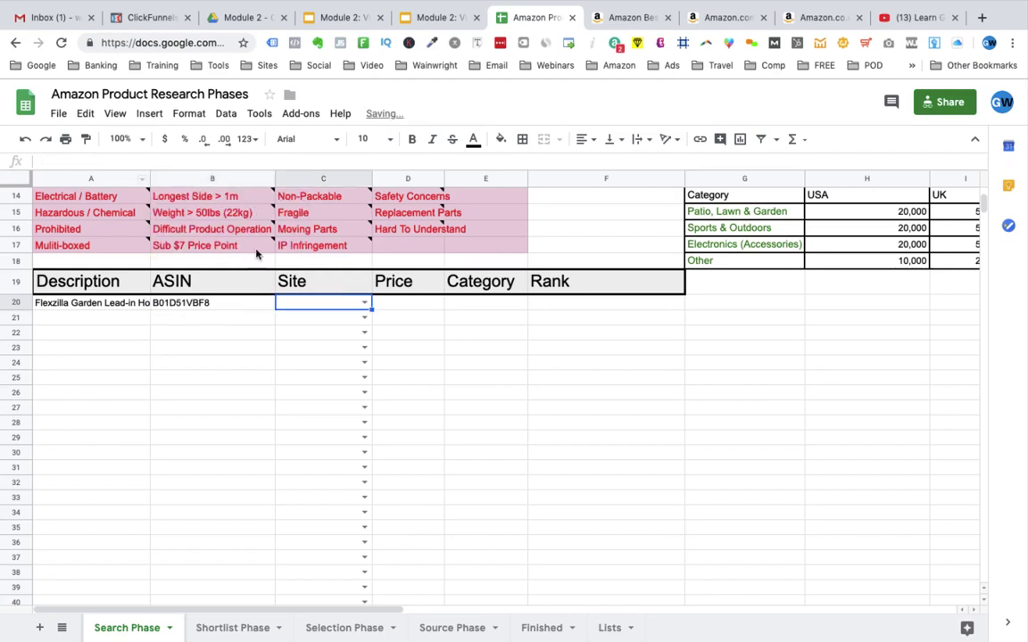
Set the Site of row 20 to US, and enter the hose's Amazon price of 7.99 in the Price cell.
left_click(364, 304)
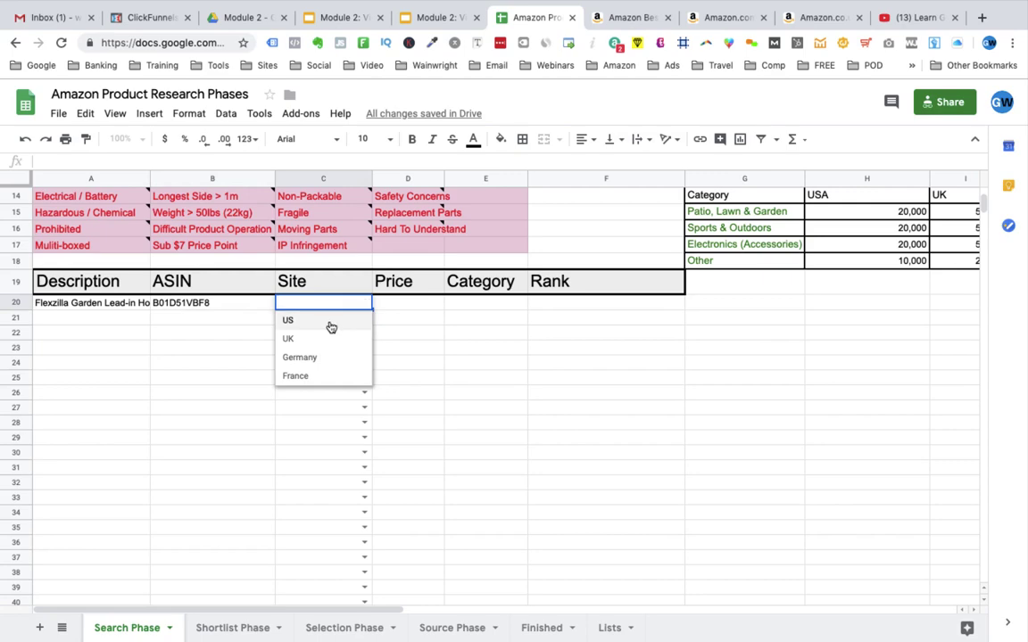
left_click(330, 321)
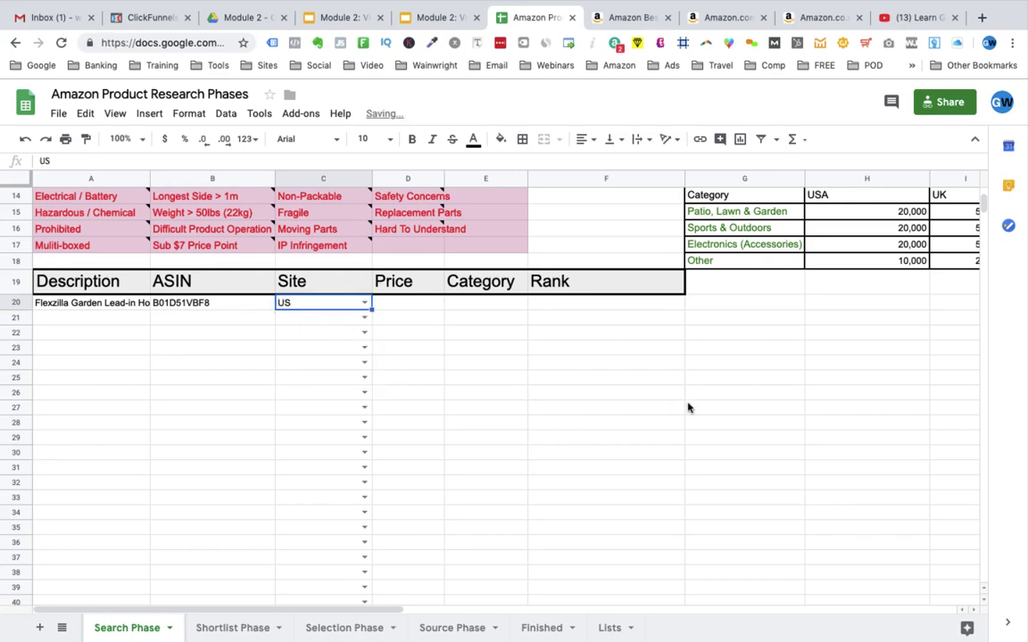
key("ctrl+Tab")
key("ctrl+Tab")
left_click_drag(526, 347, 552, 348)
key("ctrl+shift+Tab")
key("ctrl+shift+Tab")
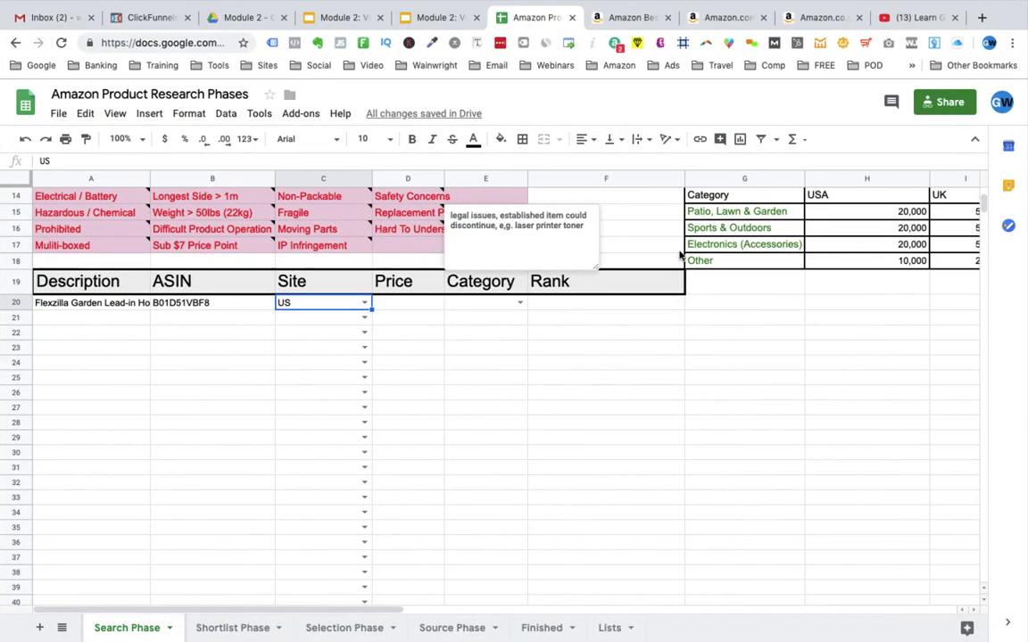
left_click(432, 305)
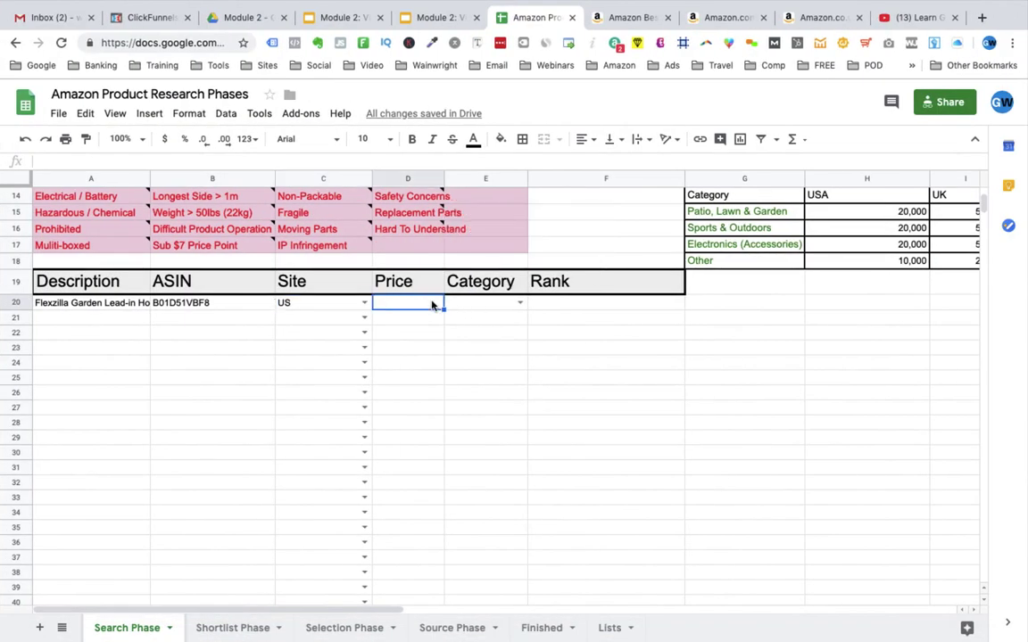
type("7.99")
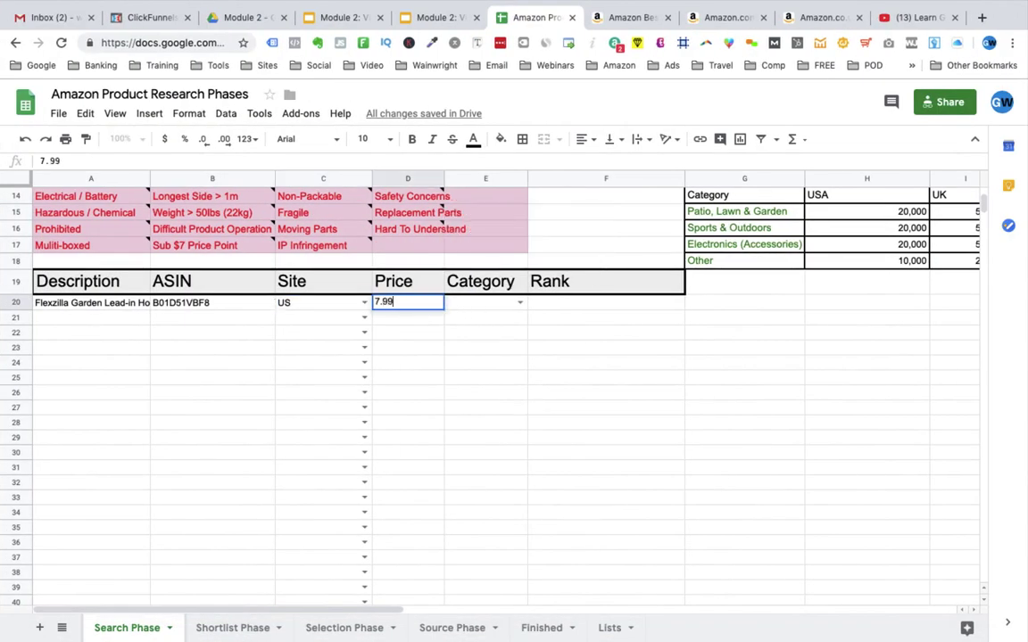
key("Tab")
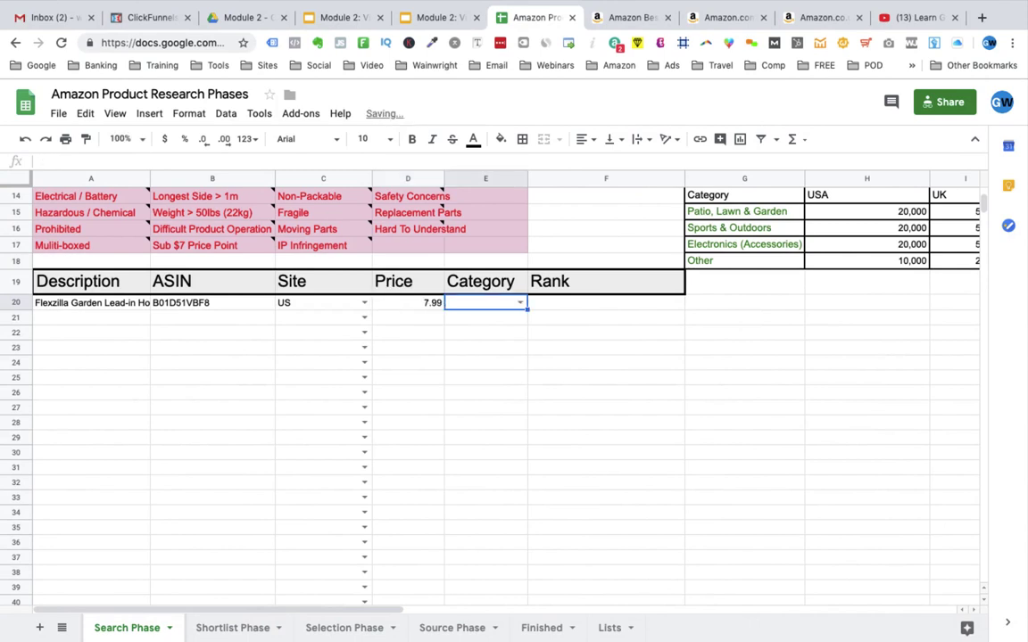
Set the Category of row 20 to Patio, Lawn & Garden.
left_click(521, 305)
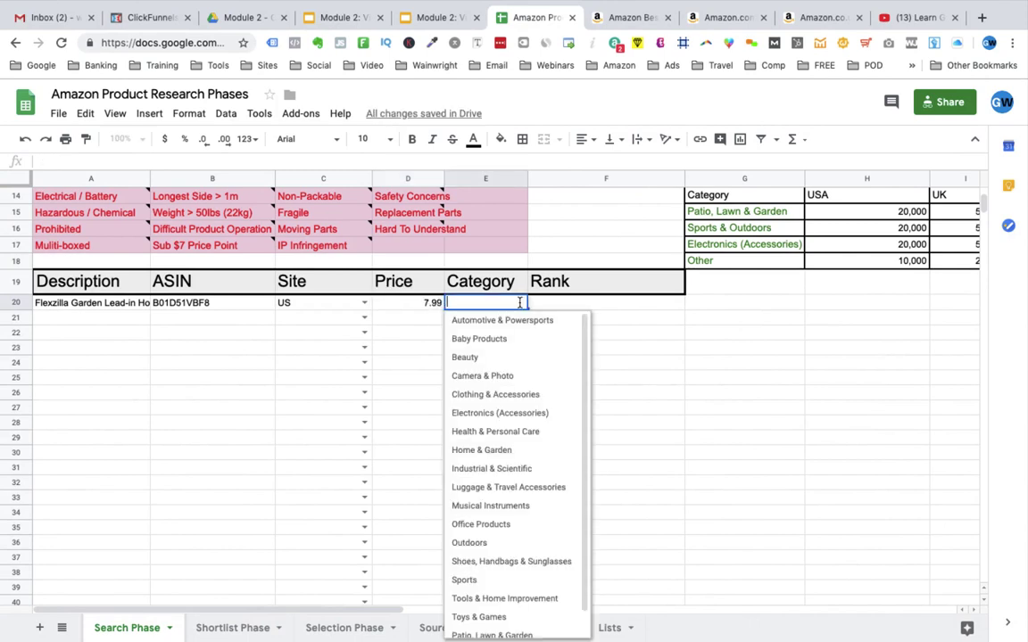
scroll(505, 394, "down", 1)
scroll(508, 393, "up", 1)
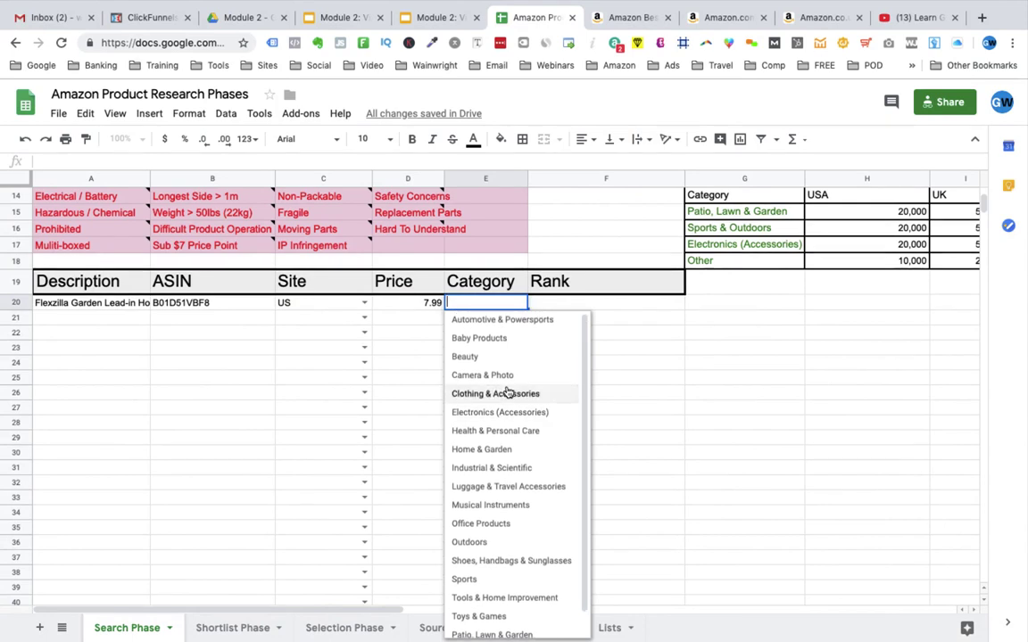
scroll(508, 392, "down", 2)
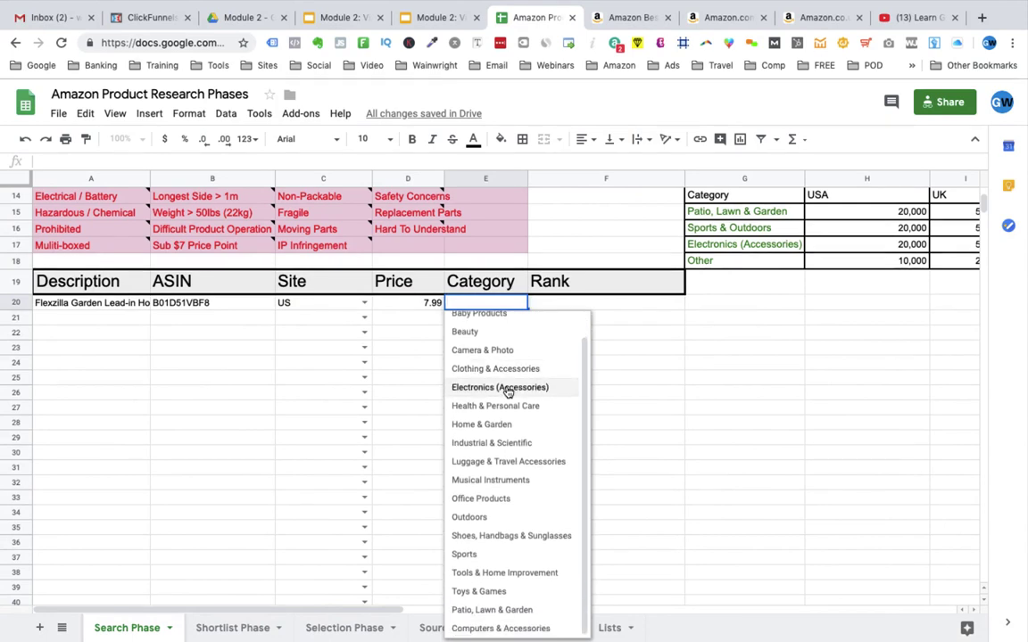
left_click(494, 610)
key("Tab")
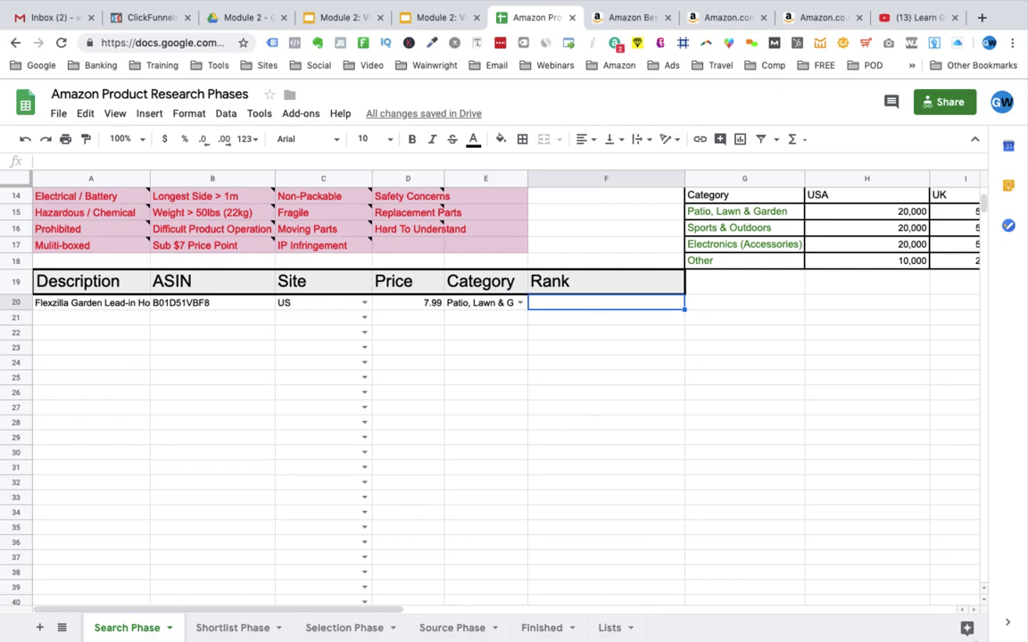
Look up the hose's Best Sellers Rank on its Amazon page and enter 6 in the Rank cell of row 20.
key("super+8")
triple_click(75, 92)
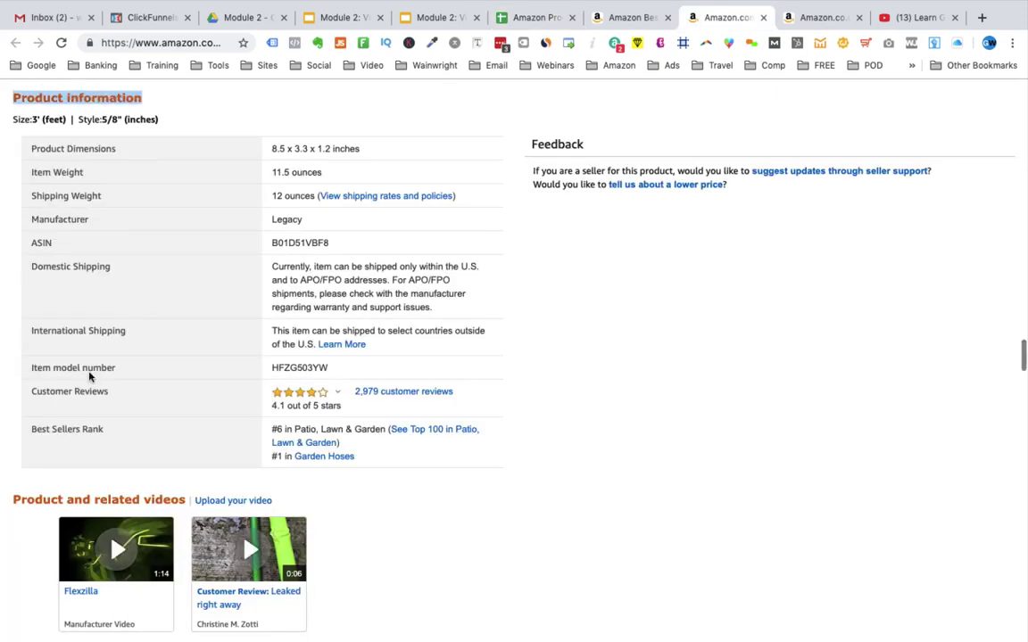
left_click_drag(32, 429, 87, 430)
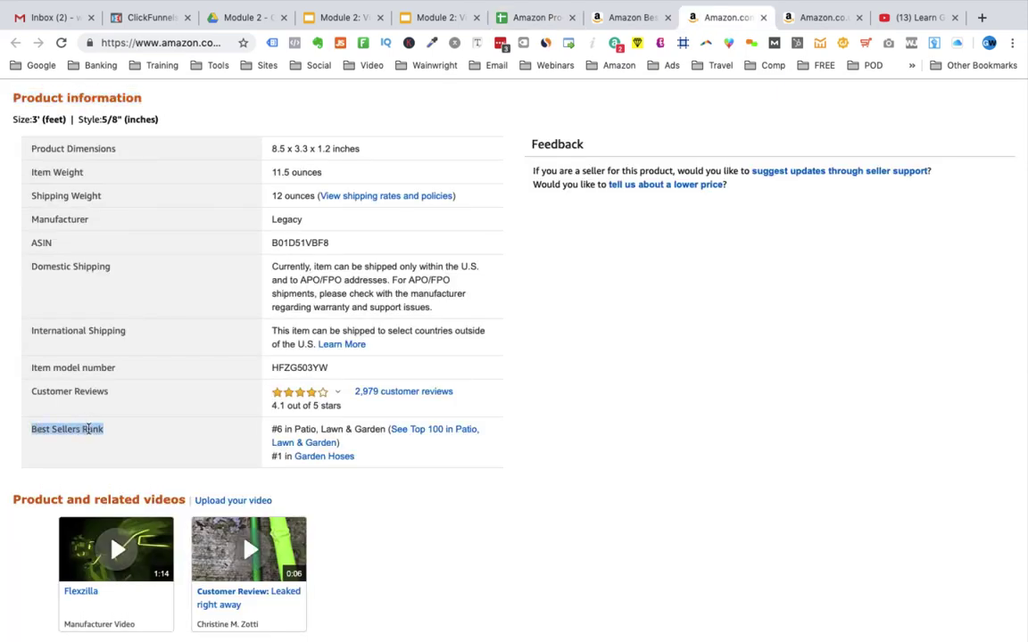
left_click_drag(273, 429, 285, 429)
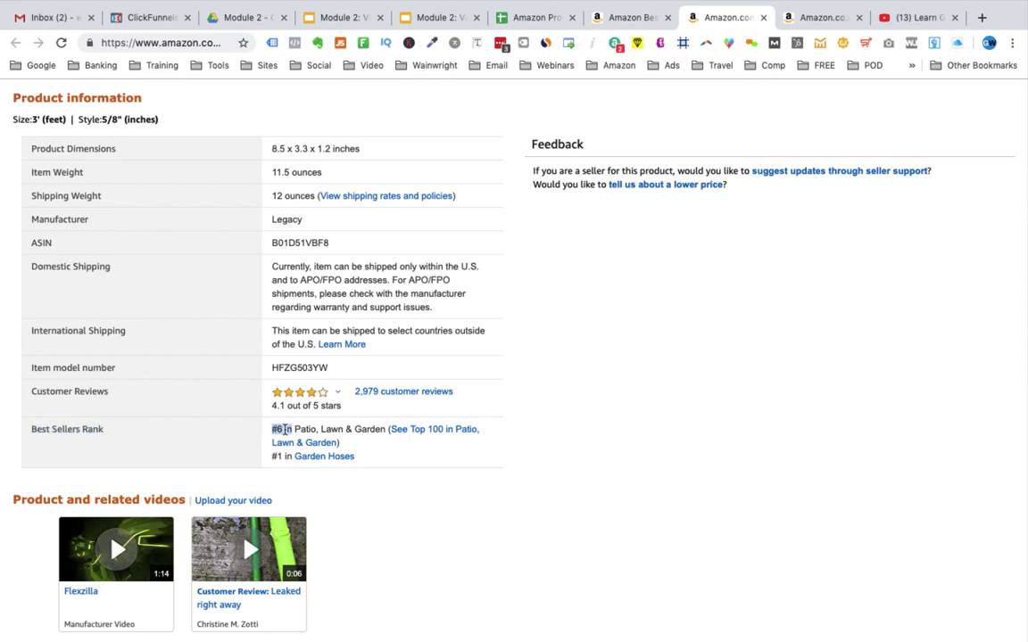
key("ctrl+shift+Tab")
key("ctrl+shift+Tab")
type("6")
key("Return")
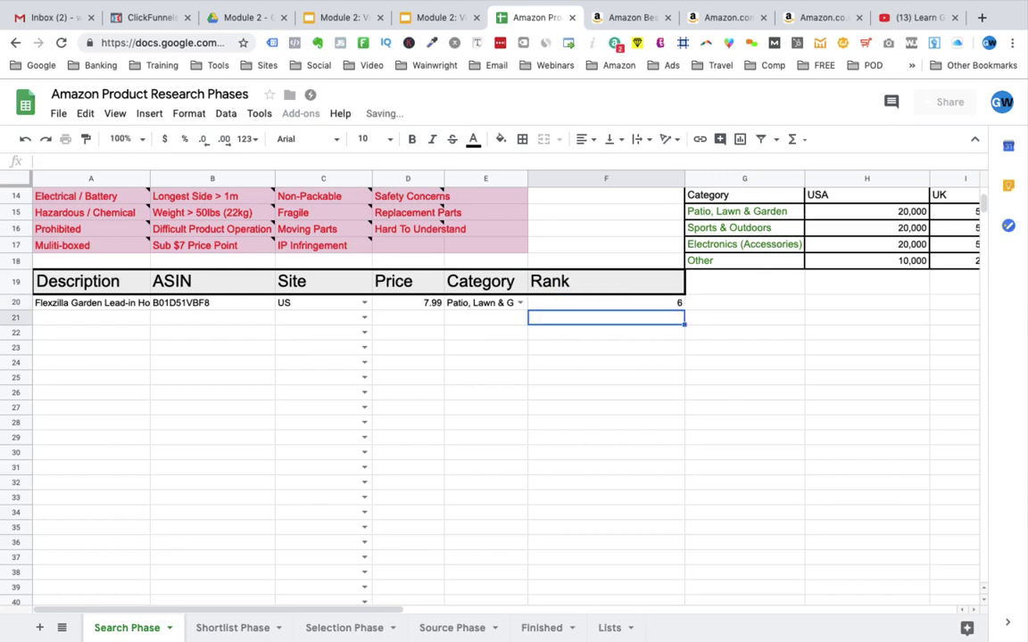
Select the Description cell of row 21, and open the #7 Intex Easy Set Pool Cover product page from the Amazon best sellers.
key("Left")
key("Left")
key("Left")
key("Left")
key("Left")
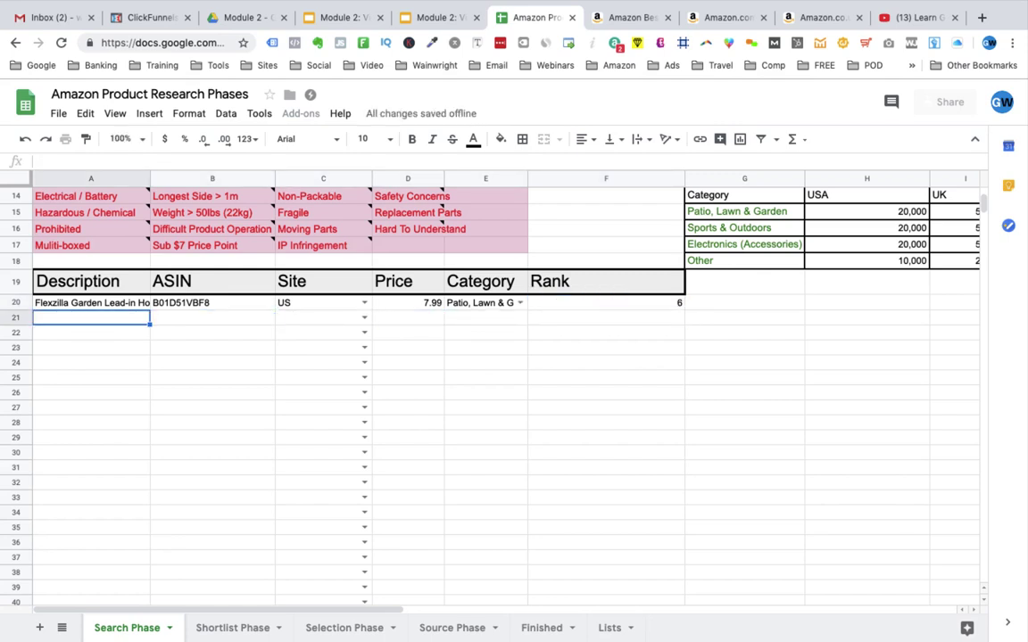
key("ctrl+Tab")
scroll(55, 429, "down", 3)
scroll(55, 429, "down", 4)
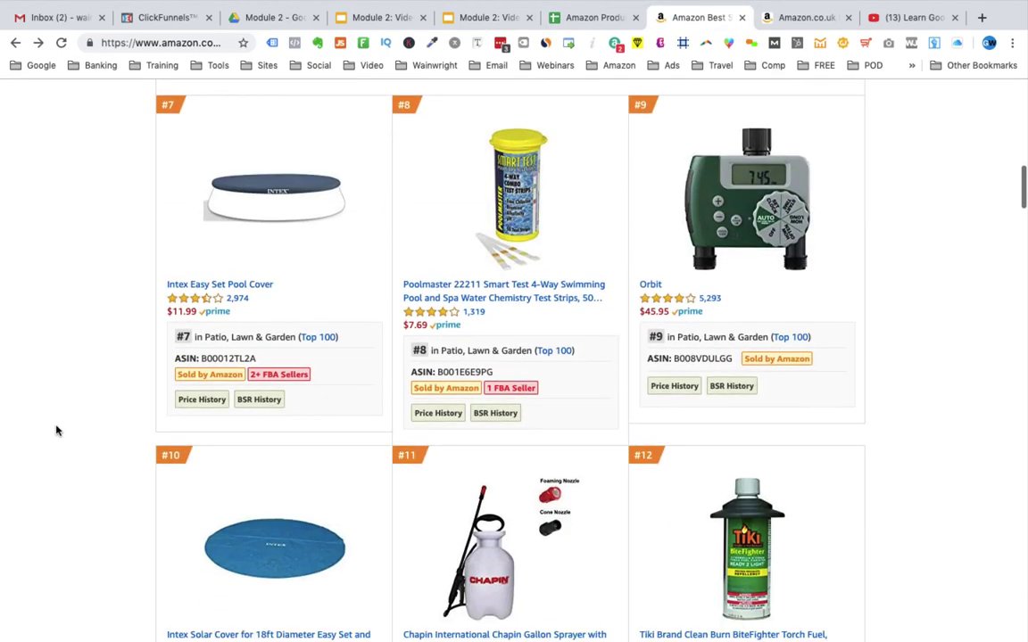
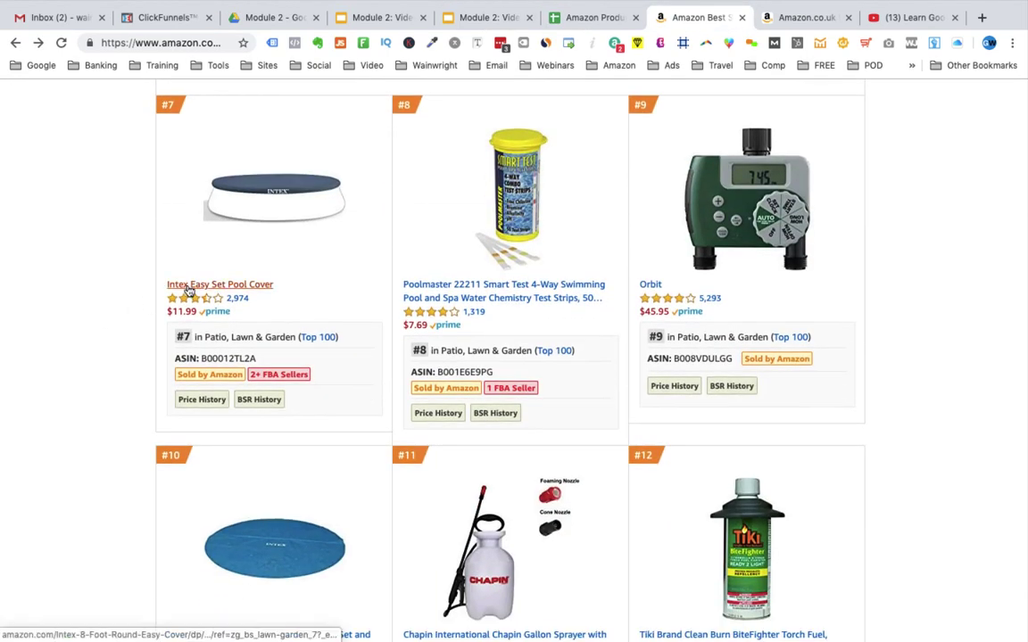
left_click(188, 291)
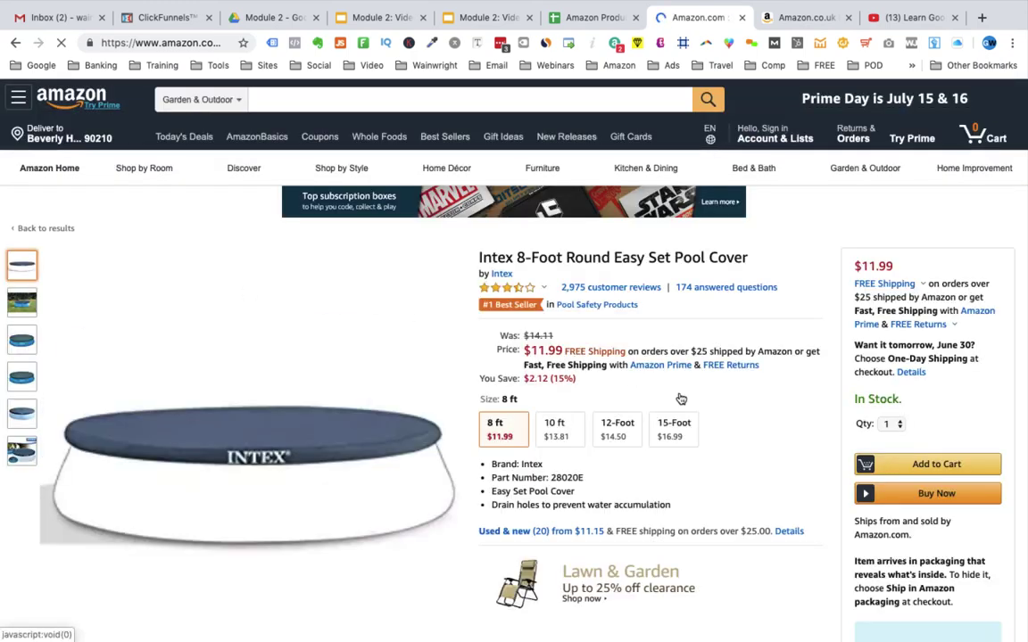
Copy the product title "Intex 8-Foot Round Easy Set Pool Cover" from Amazon into the Description cell of row 21.
scroll(683, 399, "down", 1)
scroll(683, 399, "down", 1)
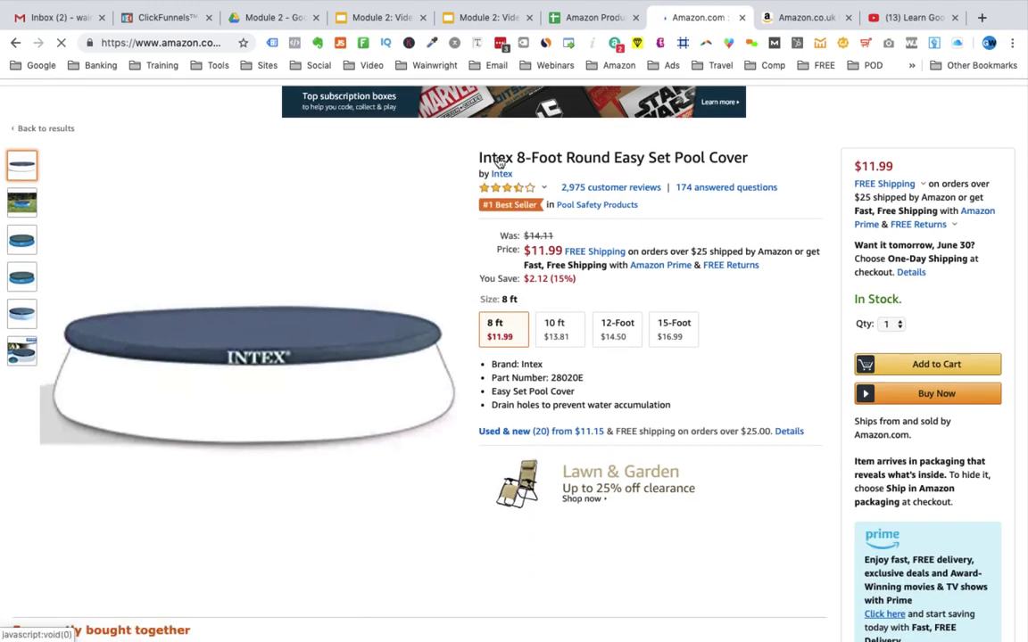
triple_click(718, 157)
key("ctrl+c")
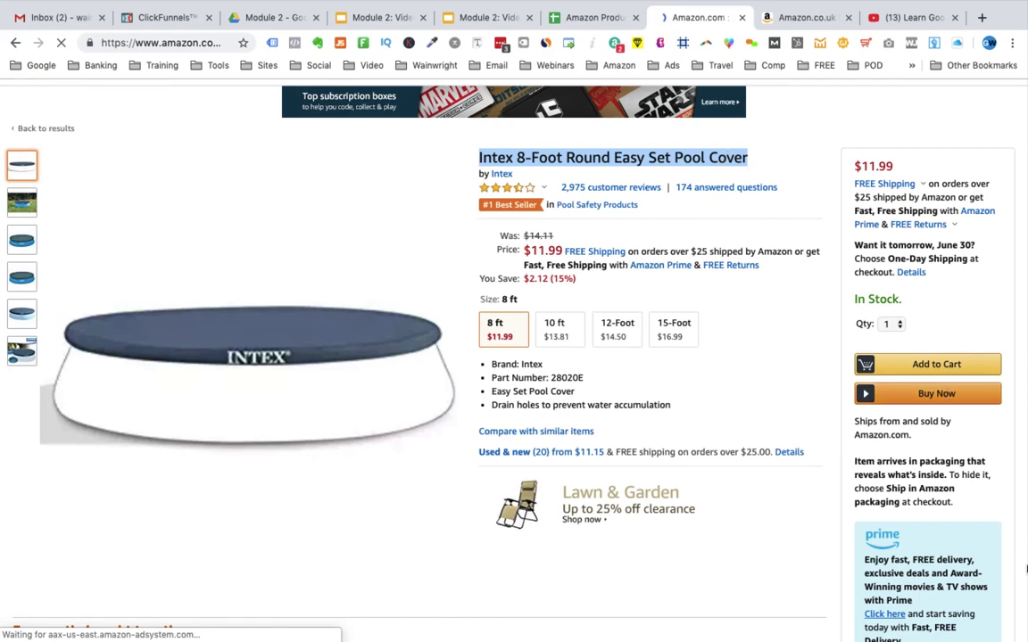
key("ctrl+shift+Tab")
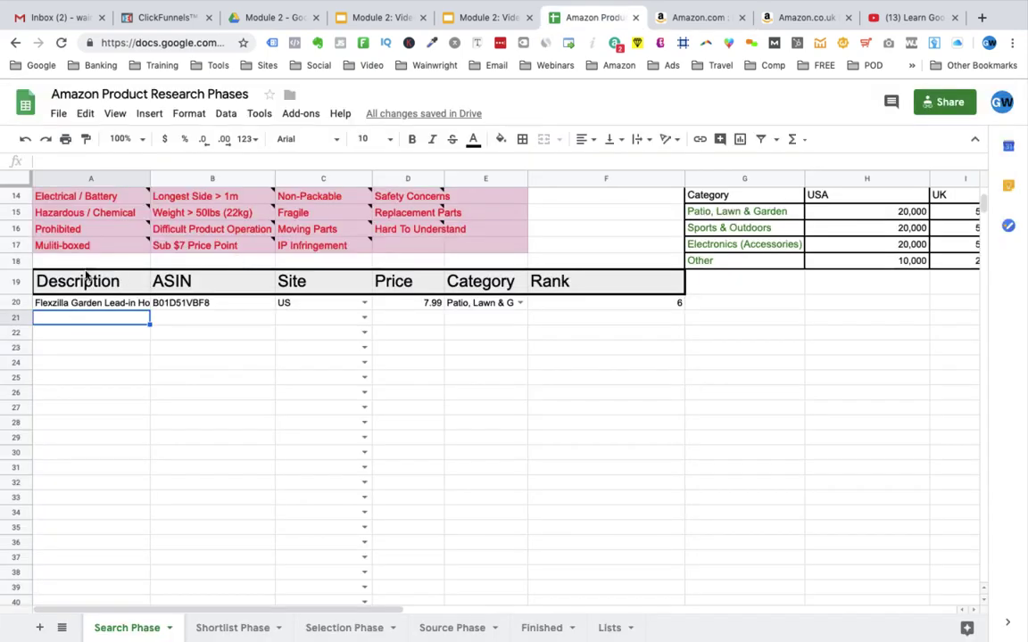
left_click(103, 160)
key("ctrl+v")
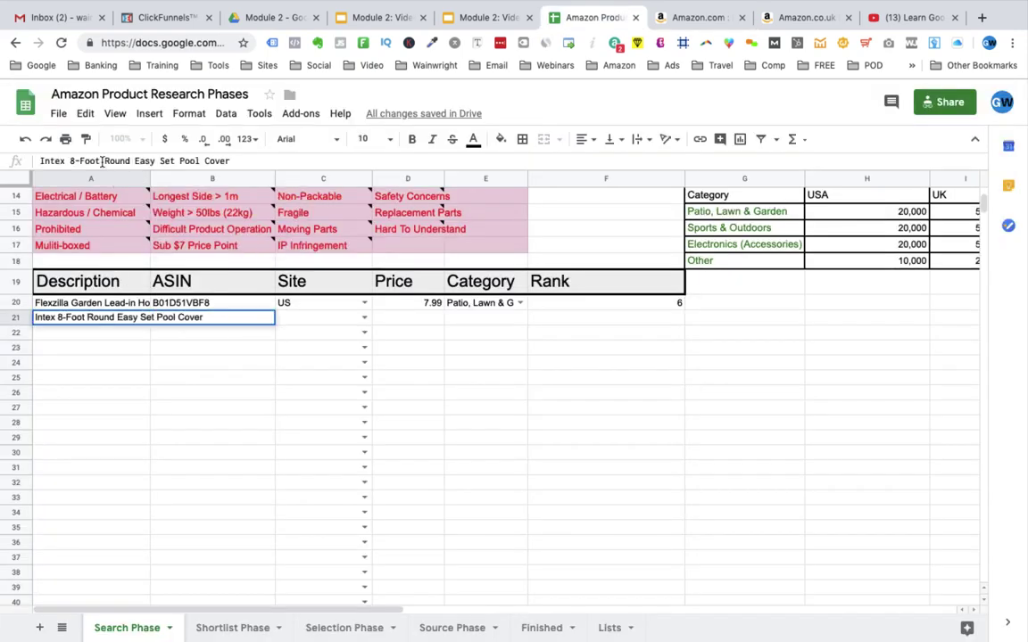
key("Tab")
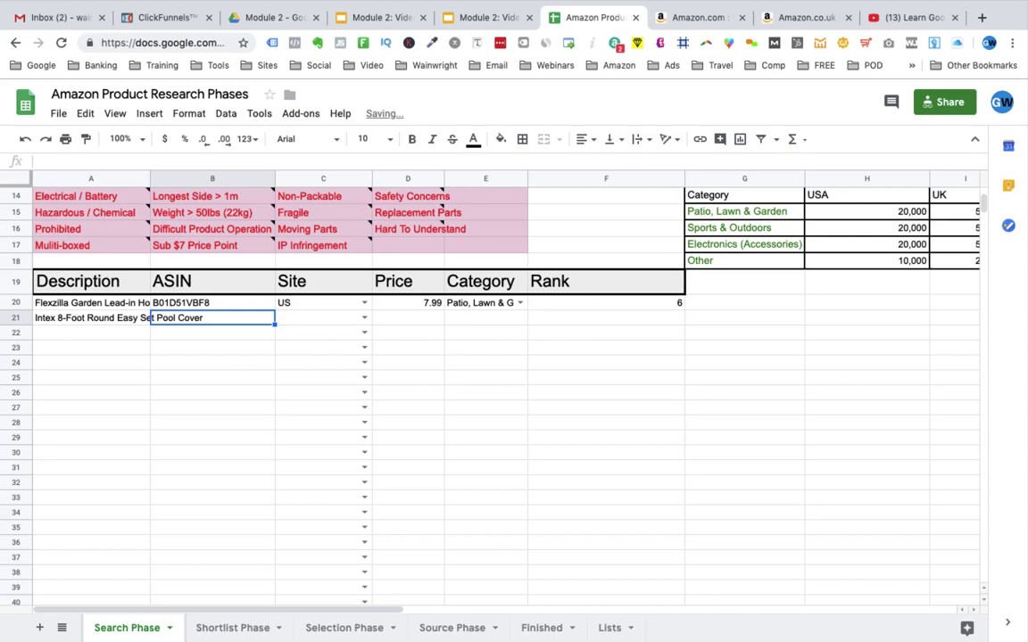
Copy the pool cover's ASIN B00012TL2A from its Amazon product information into the ASIN cell of row 21.
key("ctrl+Tab")
double_click(44, 238)
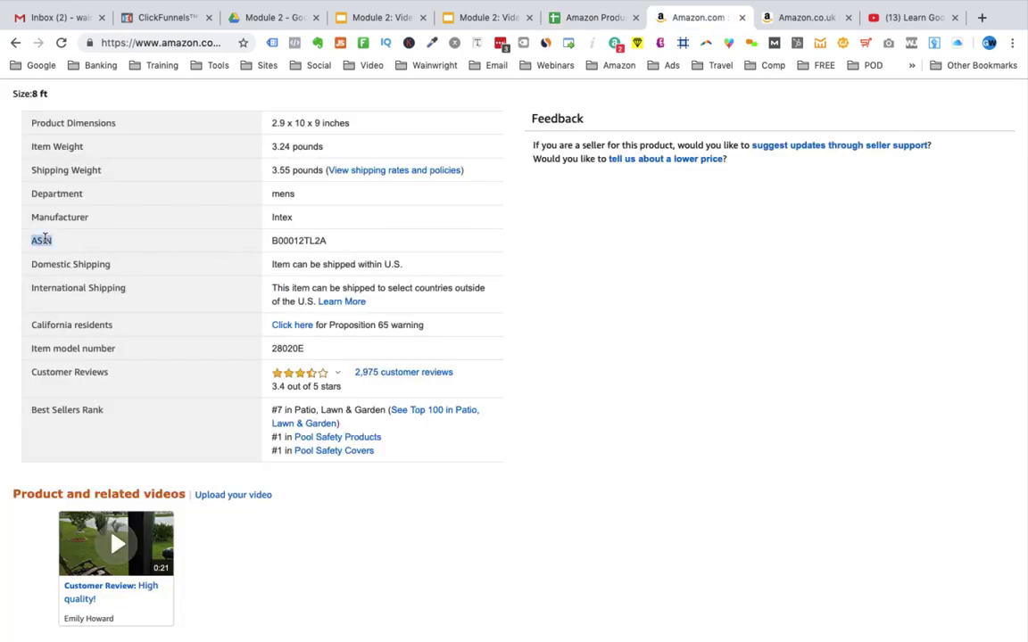
double_click(311, 239)
key("ctrl+shift+Tab")
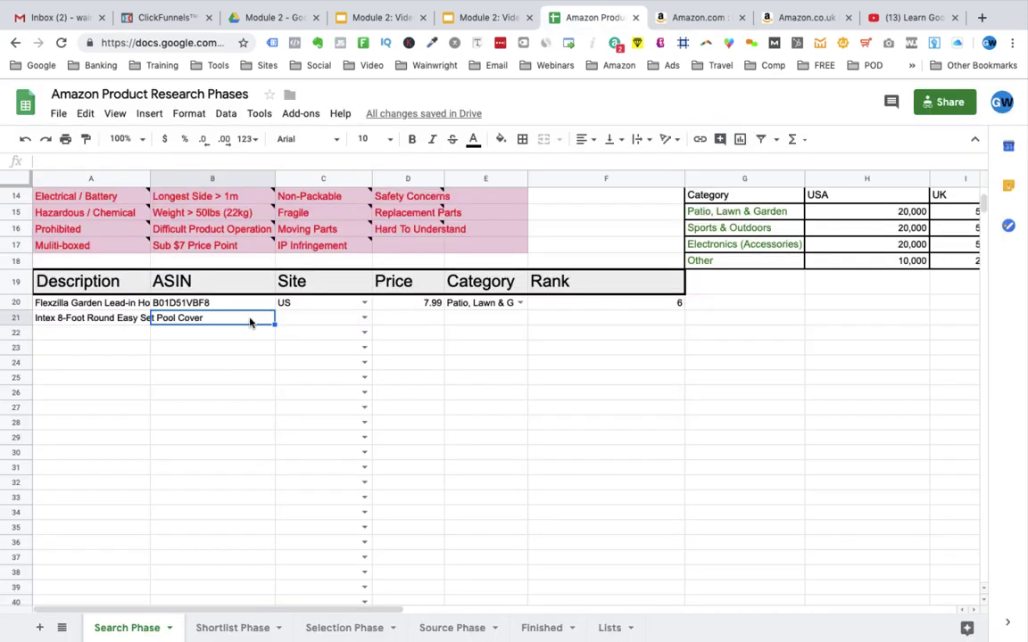
type("B00012TL2A")
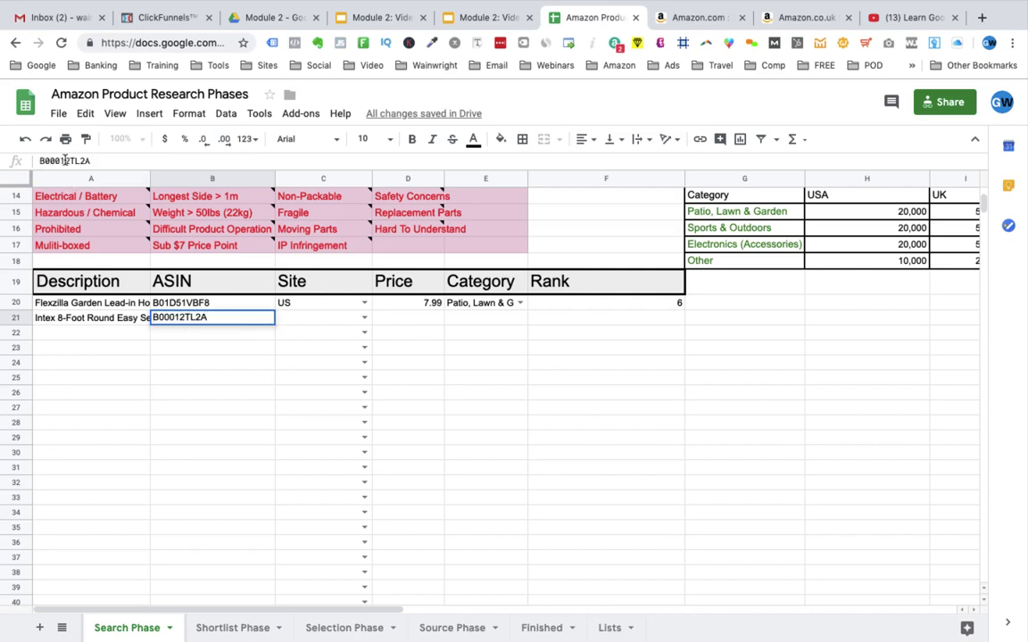
key("Tab")
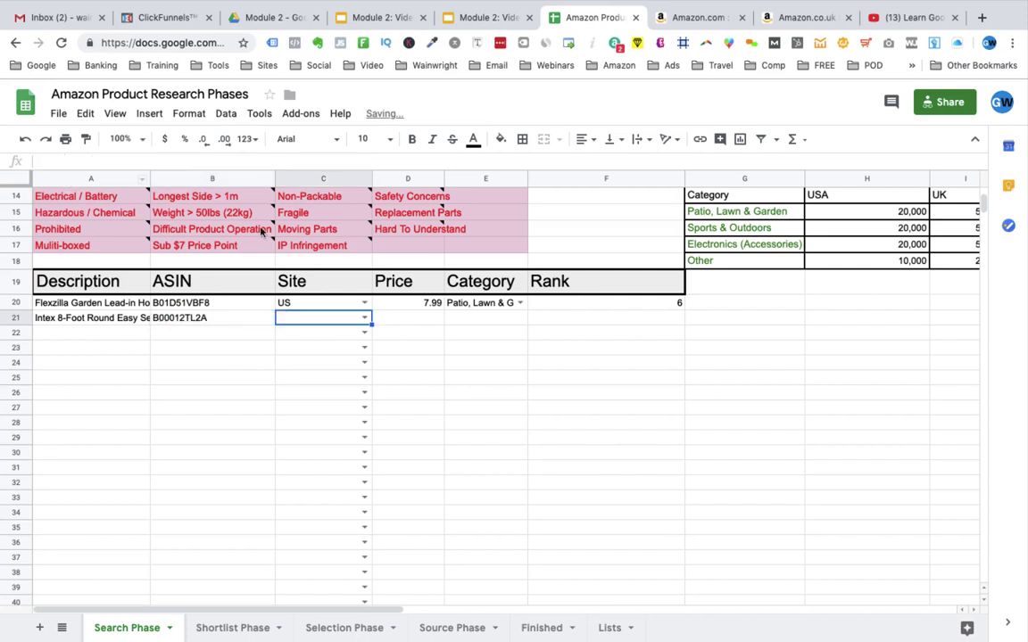
Set the Site cell of row 21 to US and look through the Category options offered for that site.
left_click(365, 319)
left_click(343, 336)
scroll(519, 337, "up", 1)
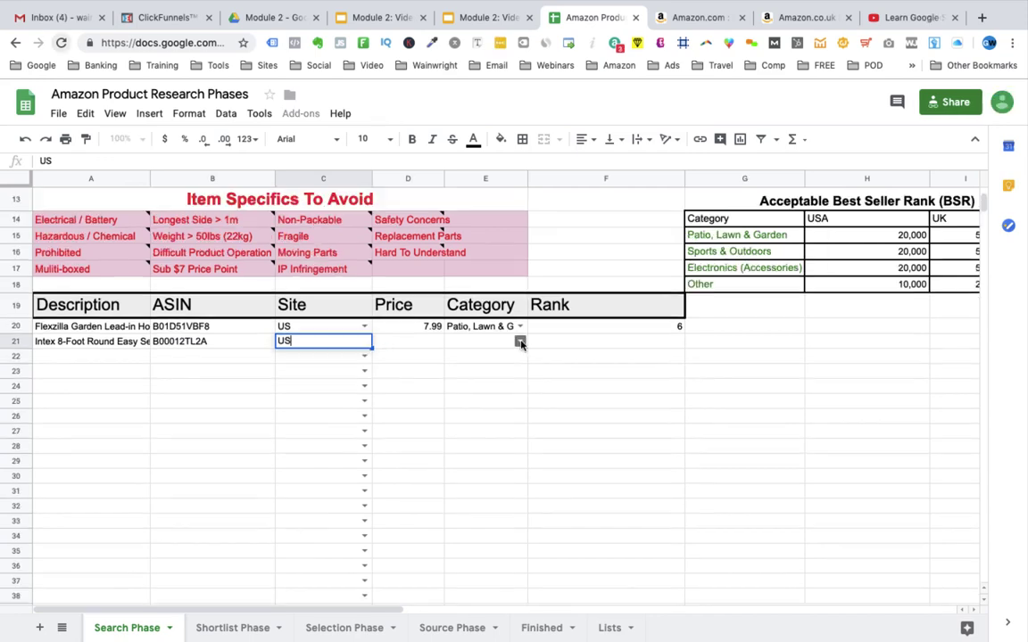
left_click(521, 341)
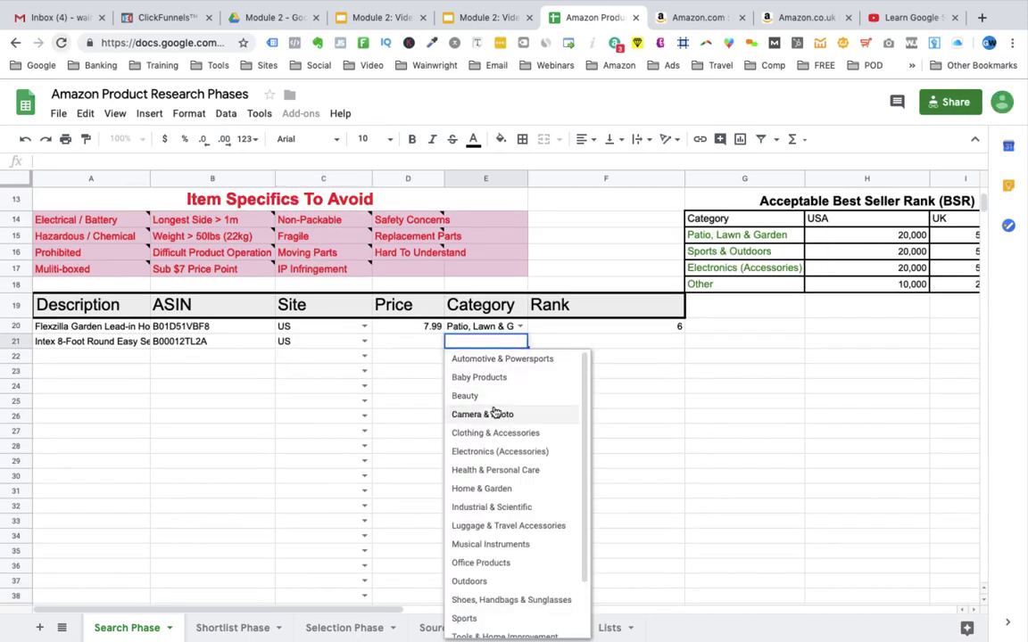
scroll(489, 476, "down", 2)
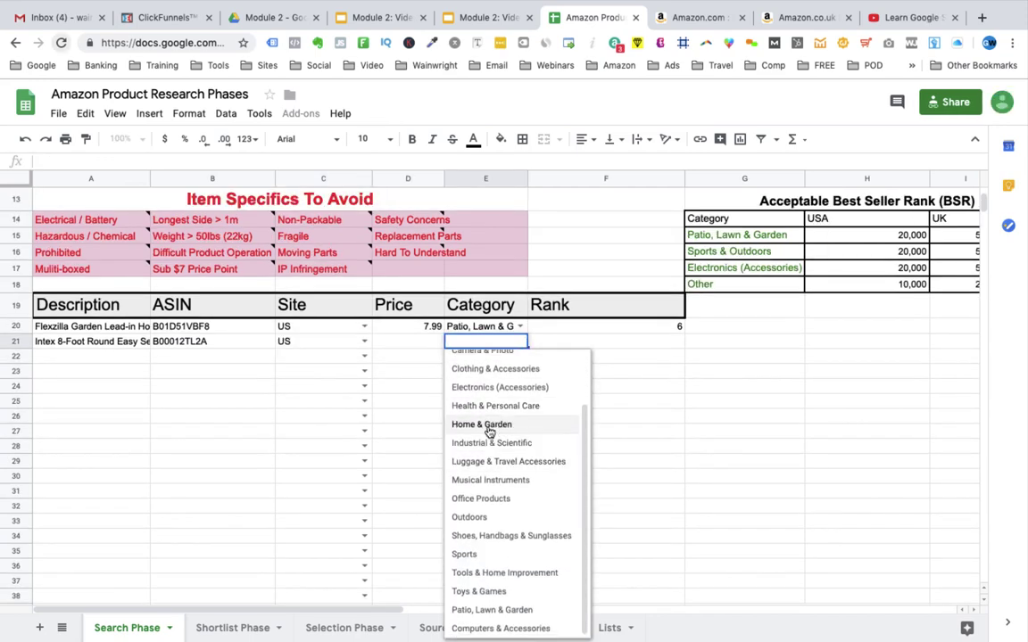
Change the Site cell of row 21 to UK and look through the Category options offered for the UK.
left_click(365, 340)
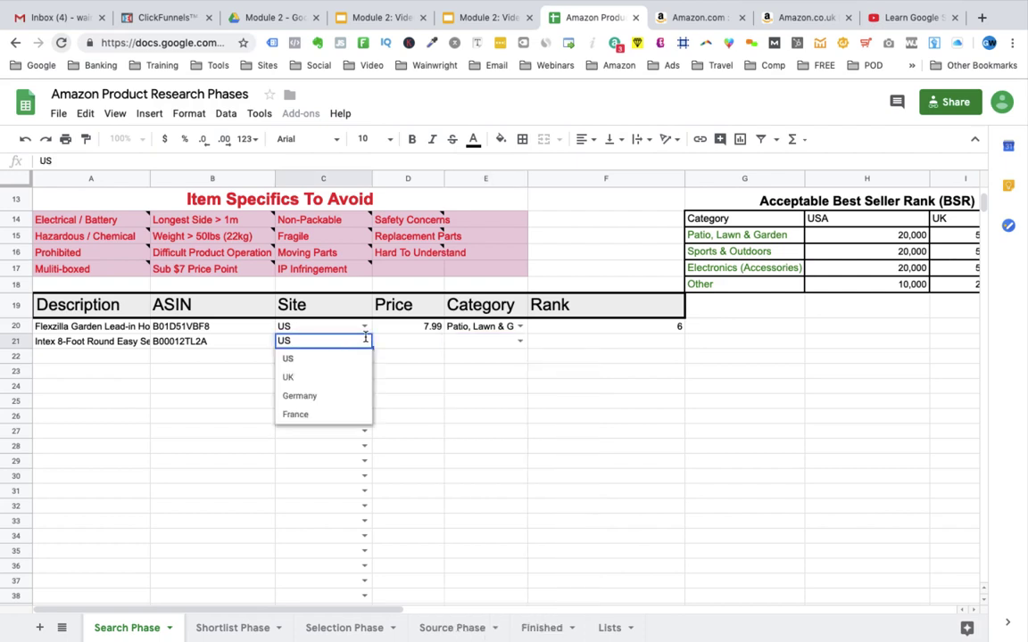
left_click(308, 377)
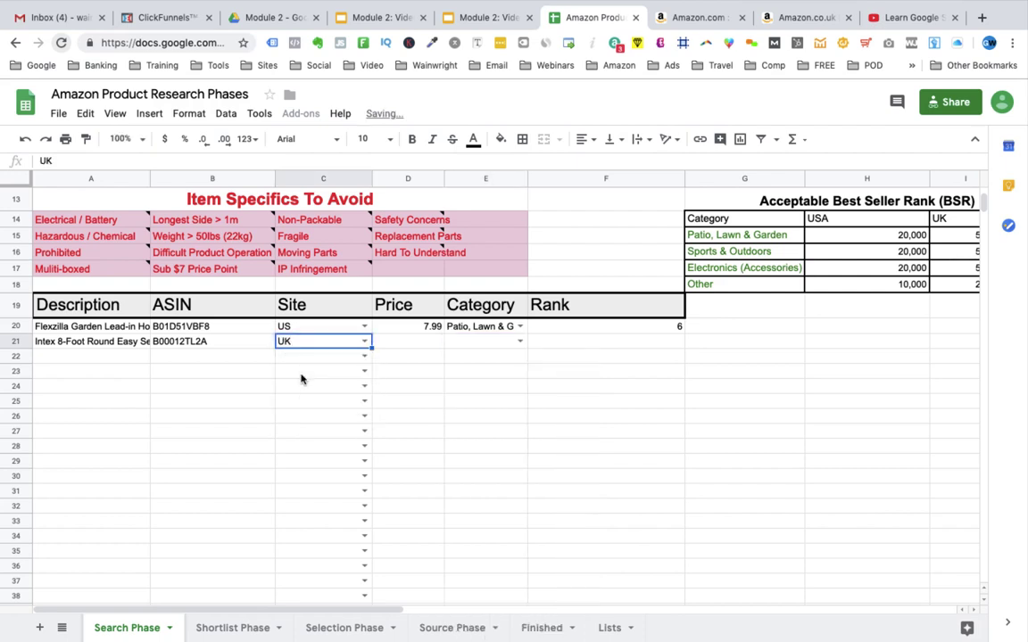
left_click(521, 343)
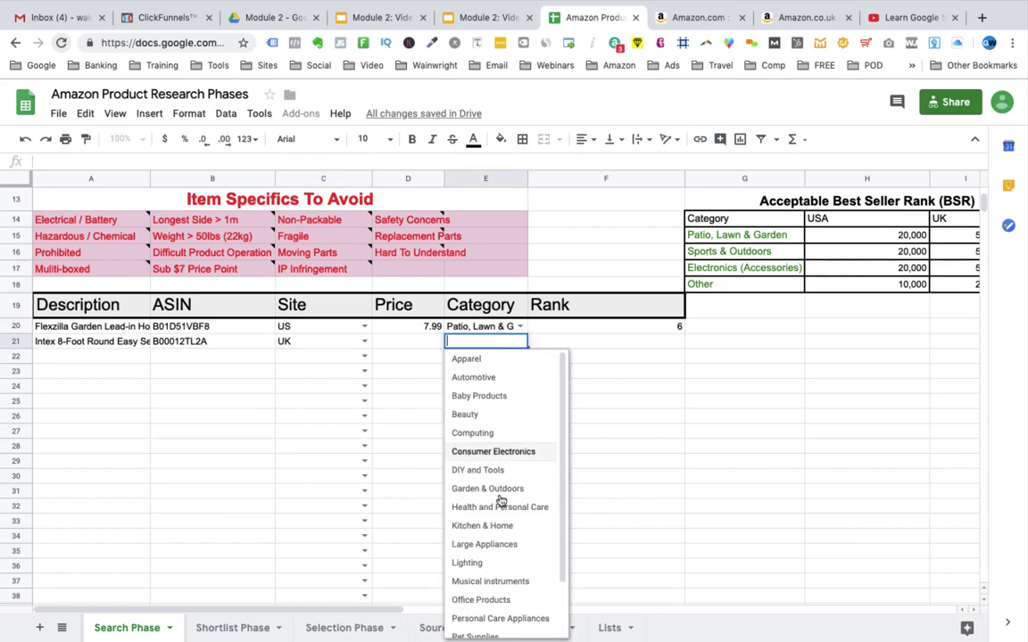
scroll(470, 498, "down", 2)
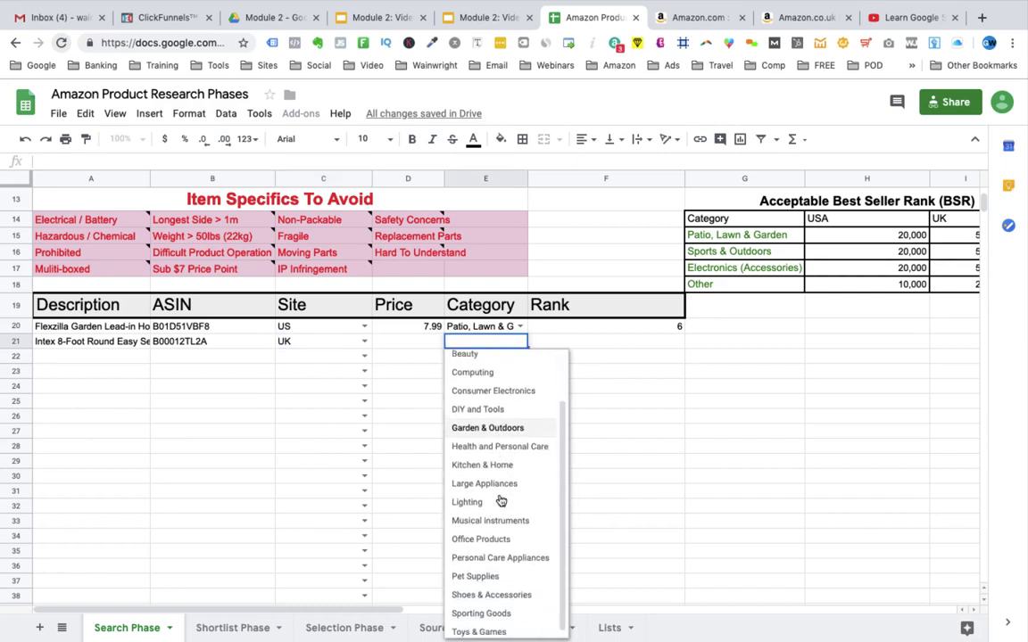
Change the Site of row 21 to Germany and try the Category options Primary and Other.
left_click(365, 341)
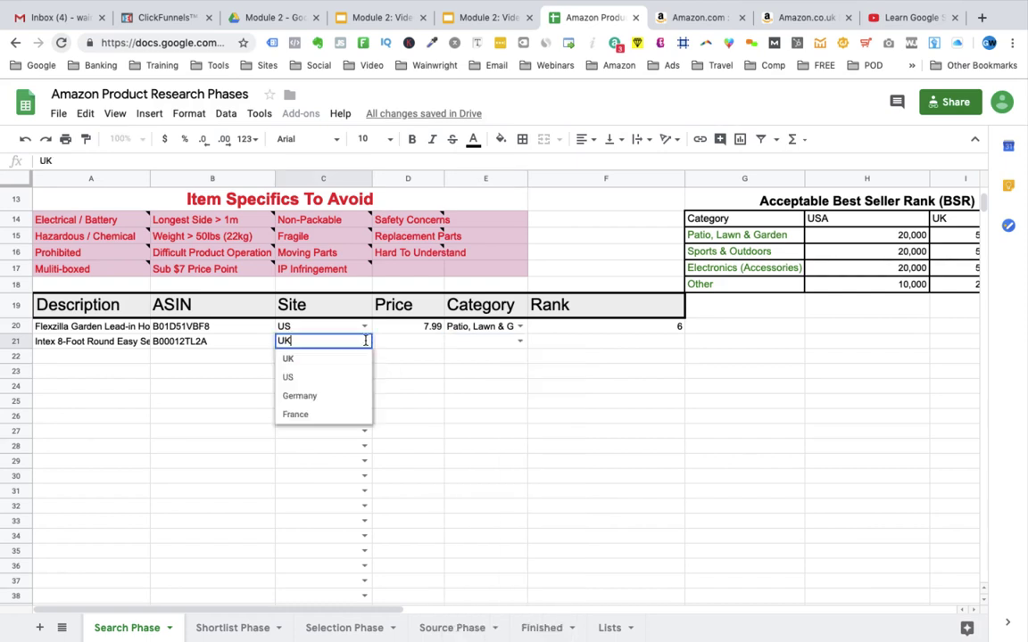
left_click(300, 396)
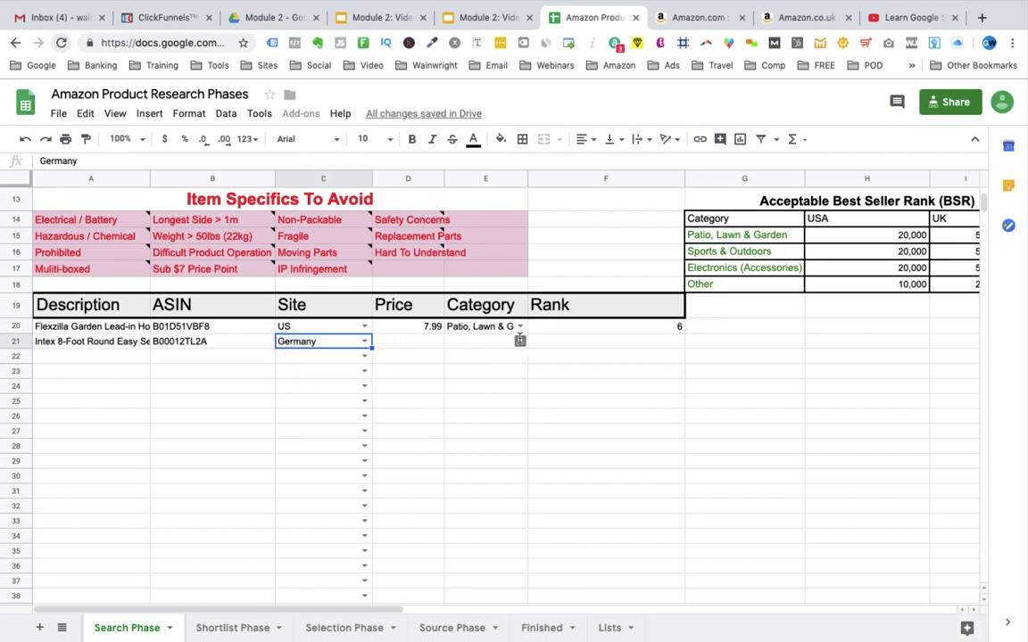
left_click(520, 340)
left_click(493, 358)
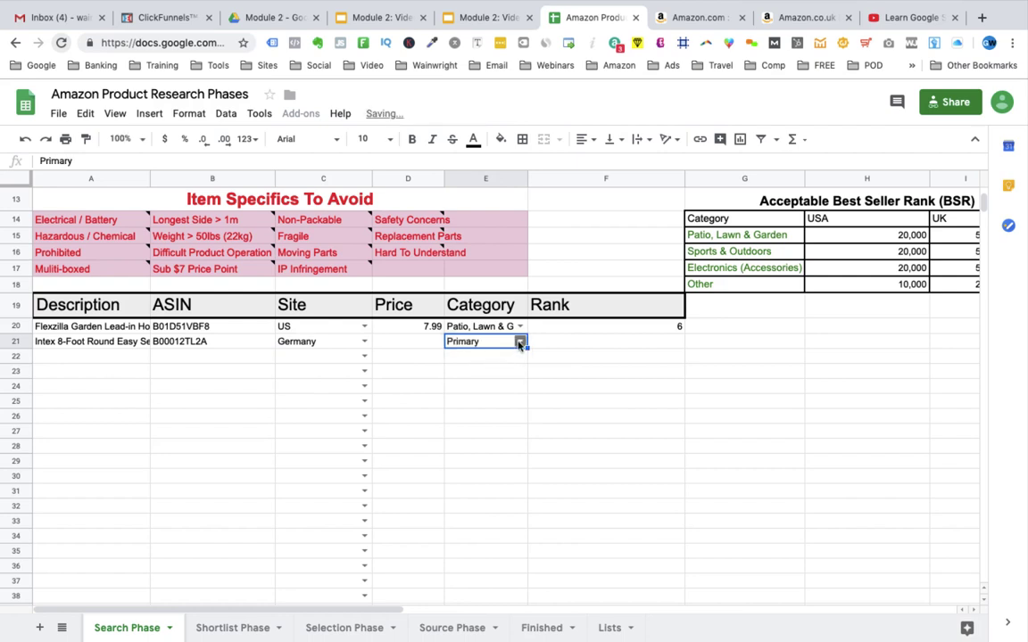
left_click(519, 344)
left_click(481, 376)
Add the entry TEST to the Germany column of the Lists sheet, in cell C5.
left_click(609, 629)
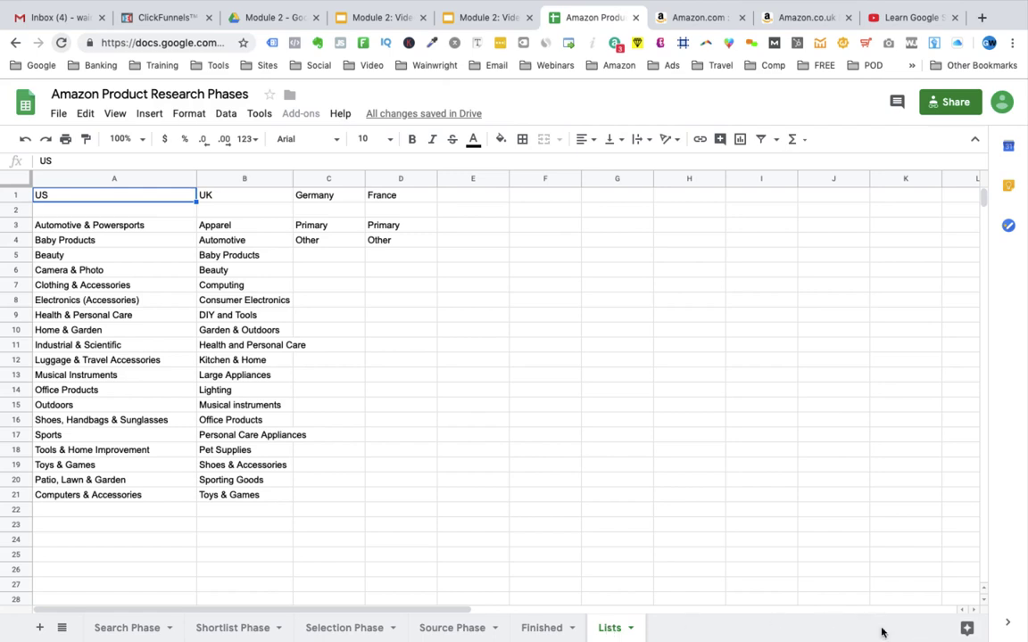
left_click(328, 255)
type("TE")
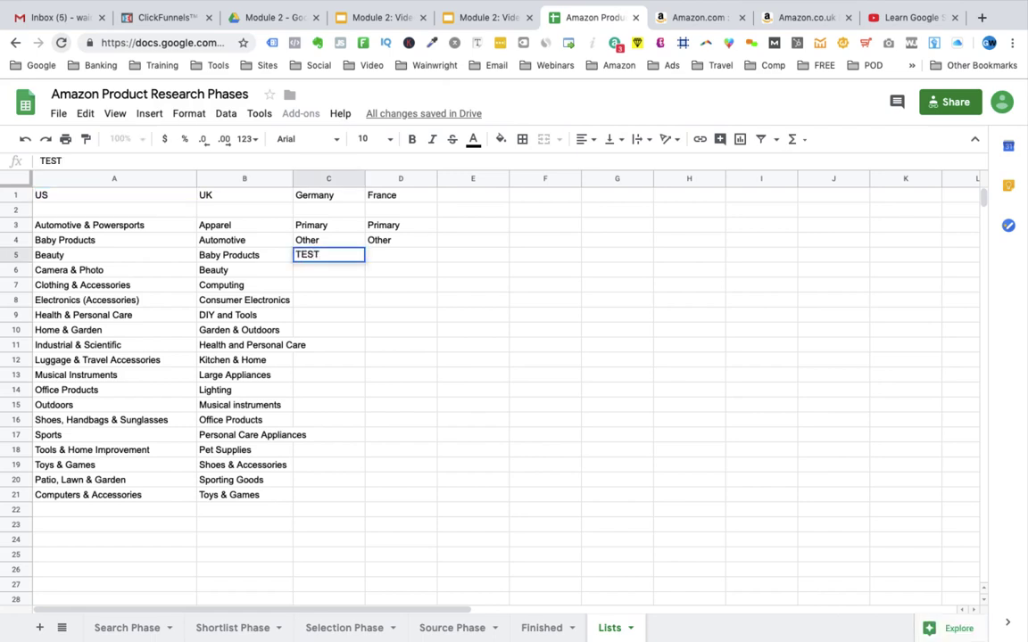
type("ST")
On the Search Phase sheet, clear and reselect Germany as row 21's Site, and choose TEST as its Category.
left_click(127, 628)
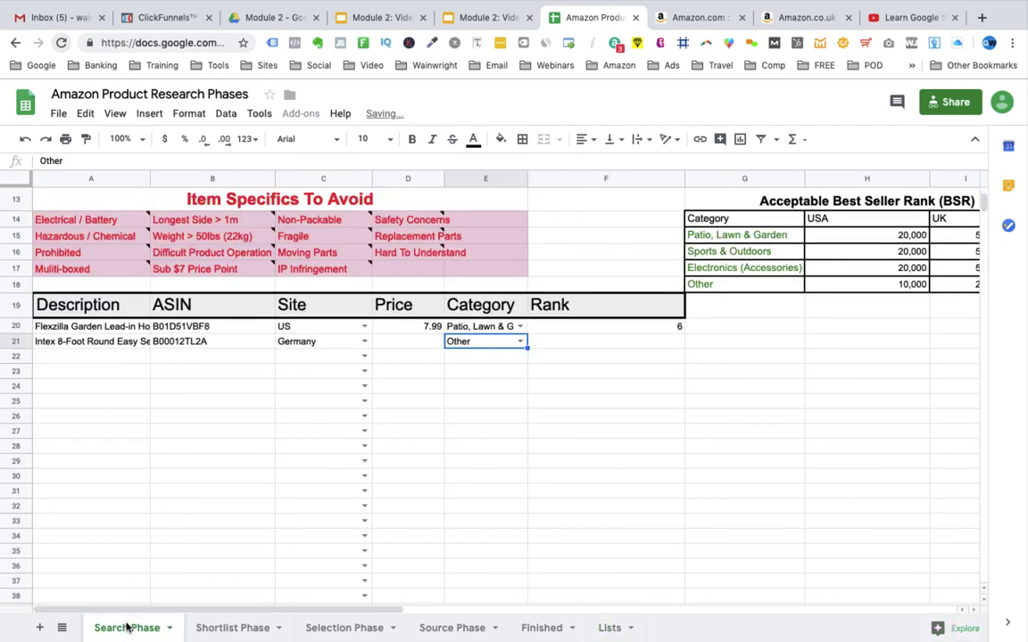
left_click(328, 347)
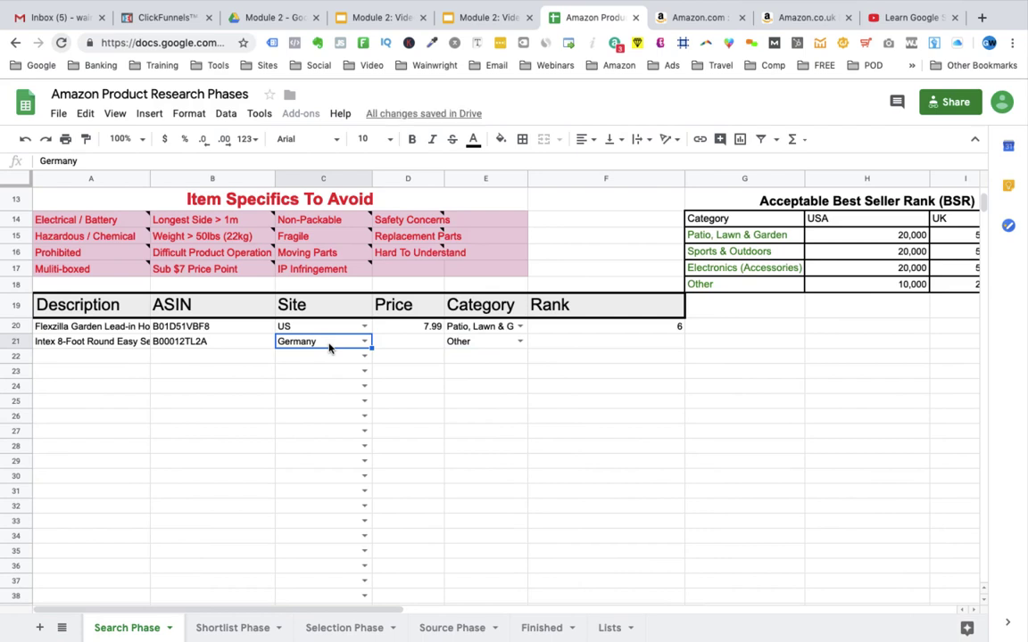
key("Delete")
left_click(364, 340)
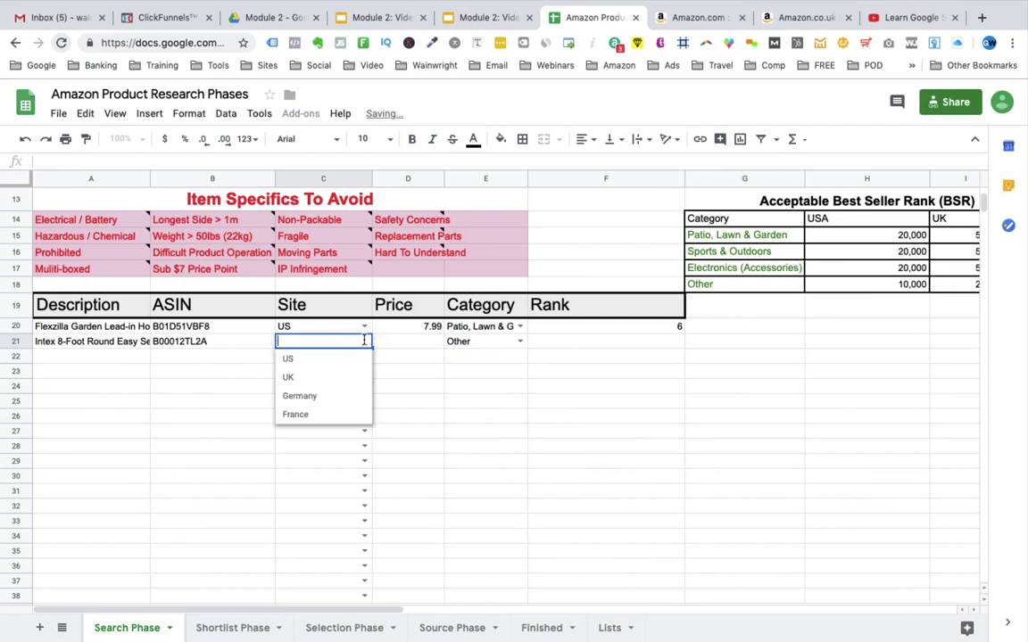
left_click(315, 394)
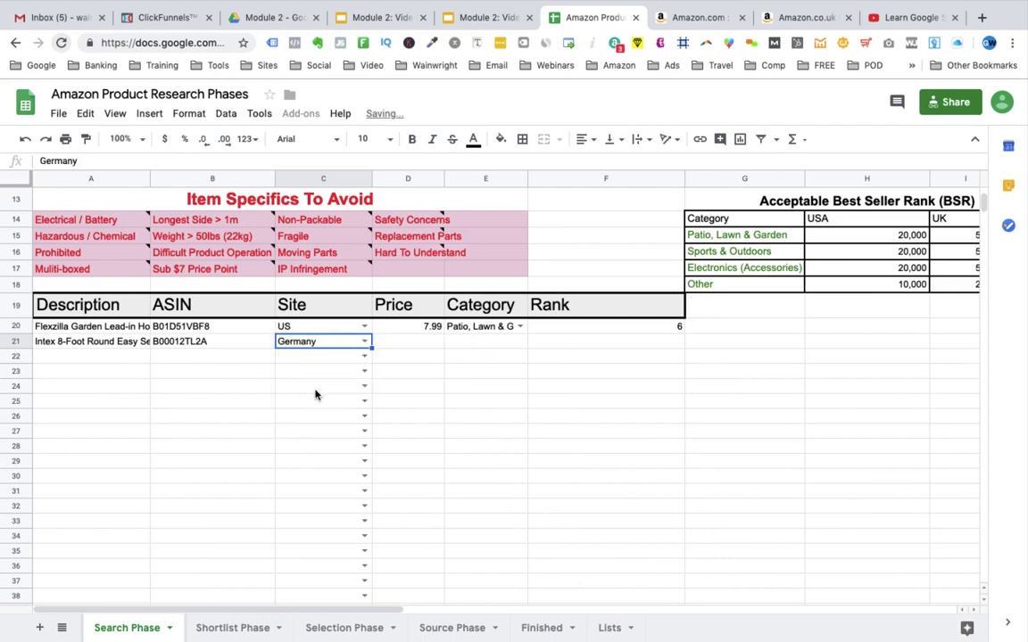
left_click(519, 342)
left_click(483, 397)
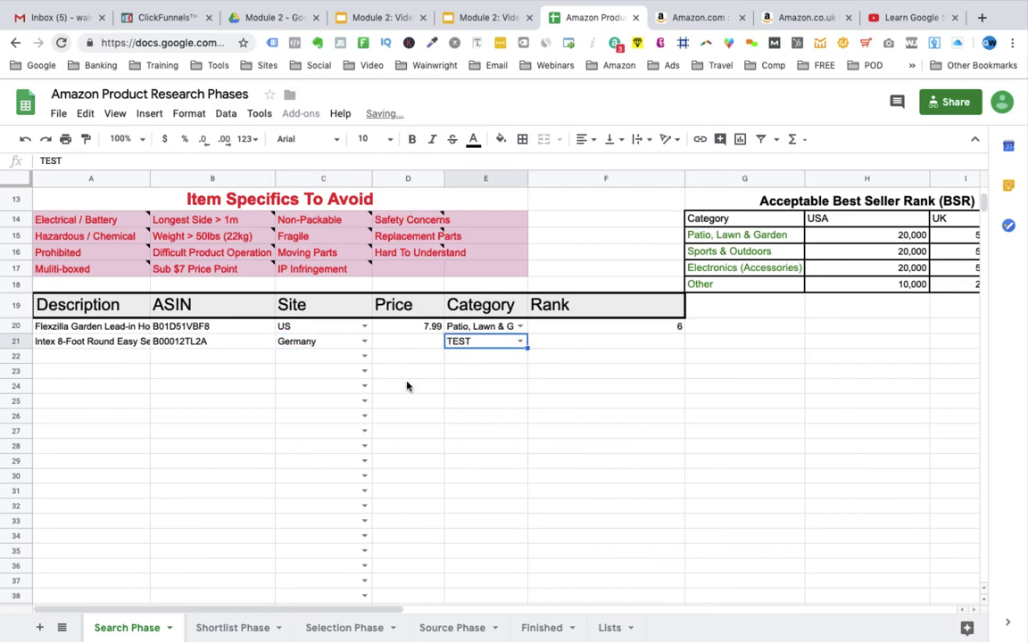
Clear the Site cell of row 21 and delete the TEST entry from the Germany column of the Lists sheet.
left_click(336, 347)
key("Delete")
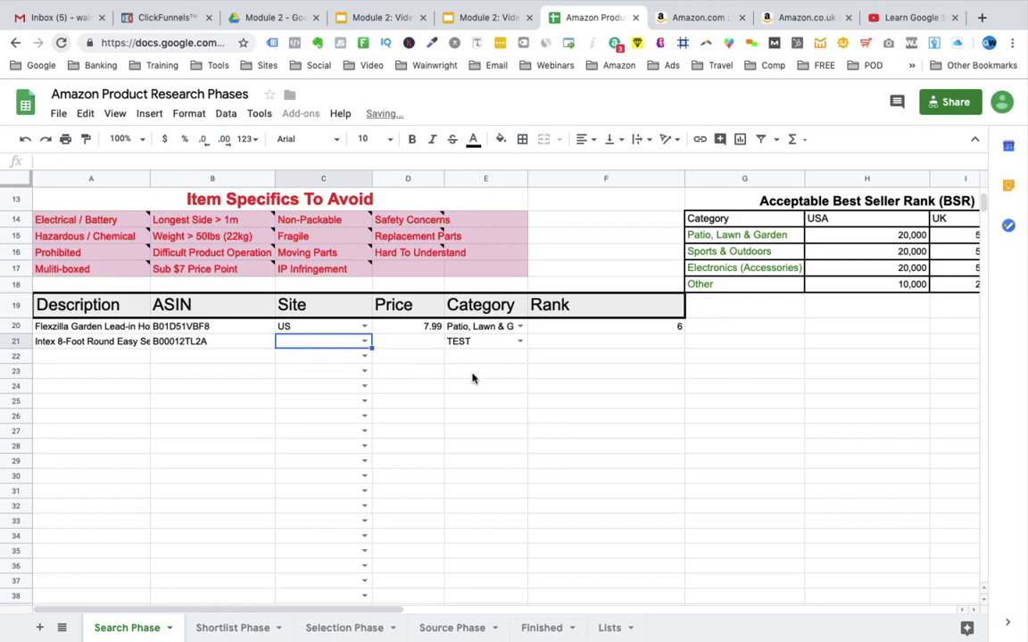
left_click(610, 627)
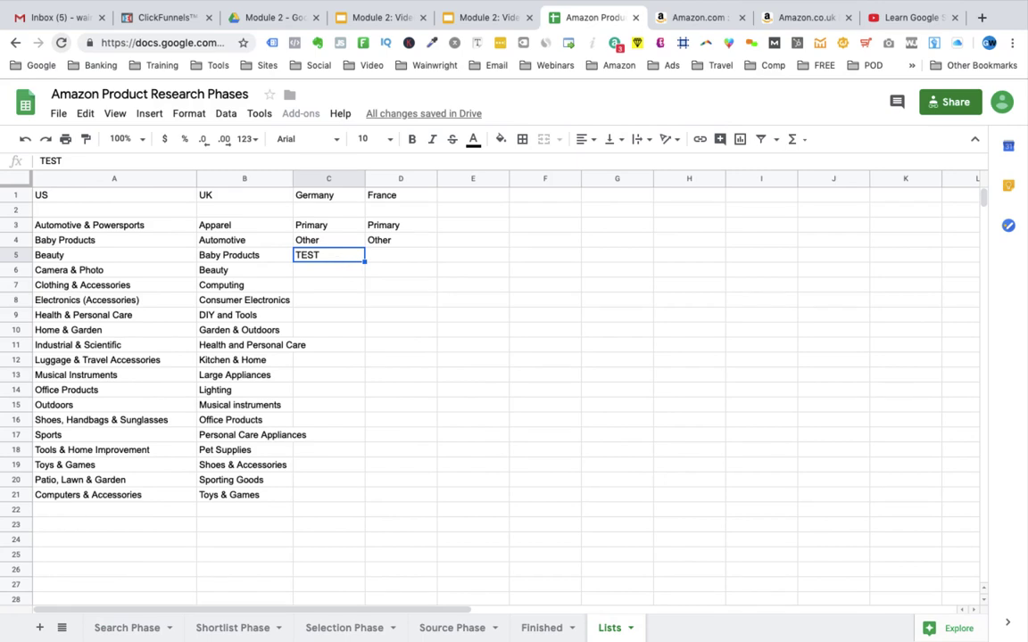
key("Delete")
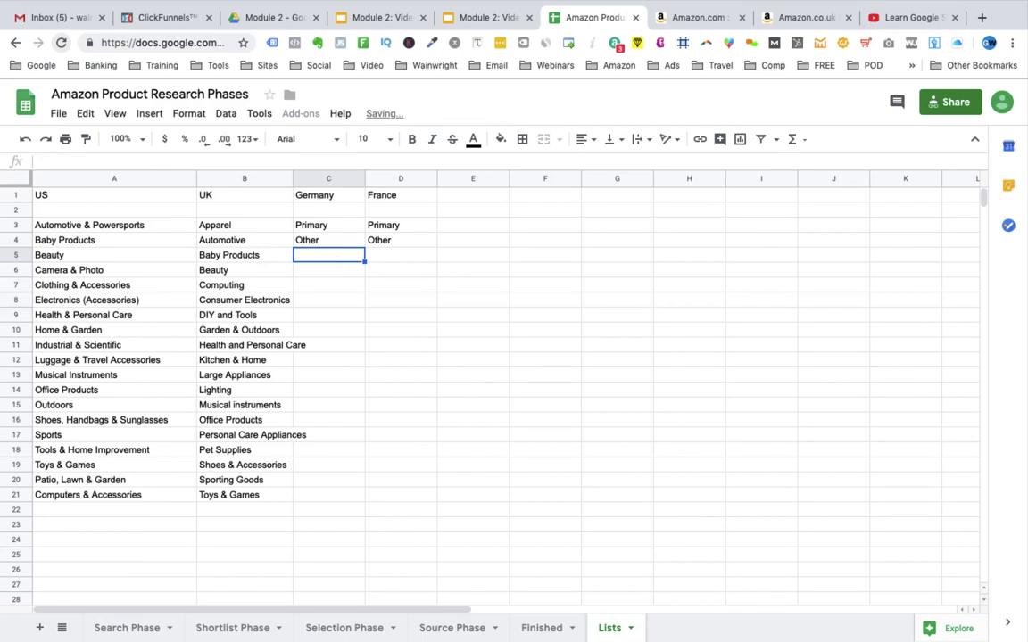
On the Search Phase sheet, set row 21's Site to Germany and its Category to Primary.
left_click(126, 627)
left_click(363, 340)
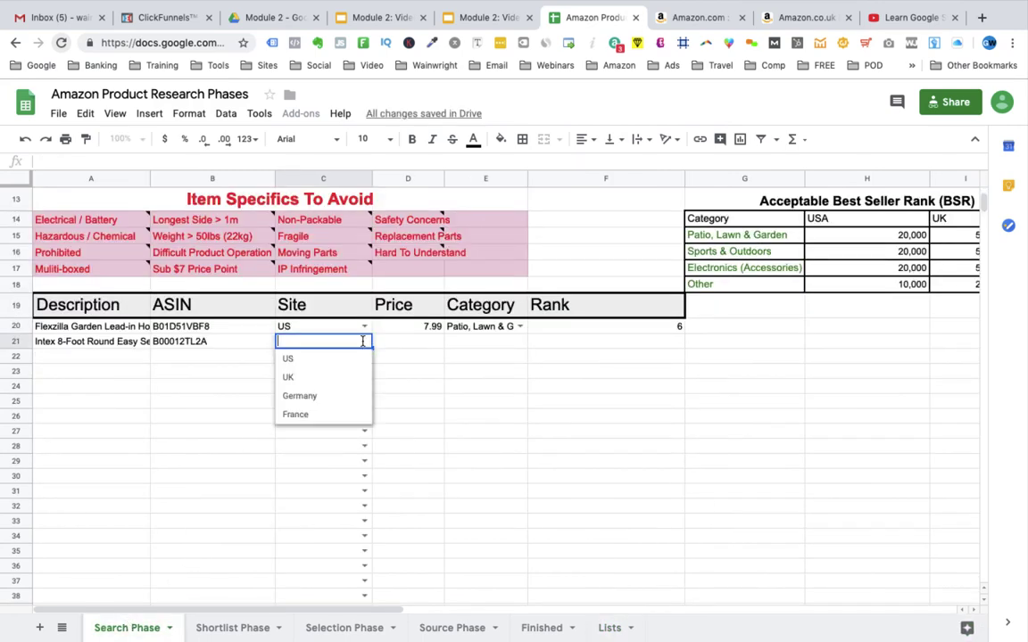
left_click(300, 395)
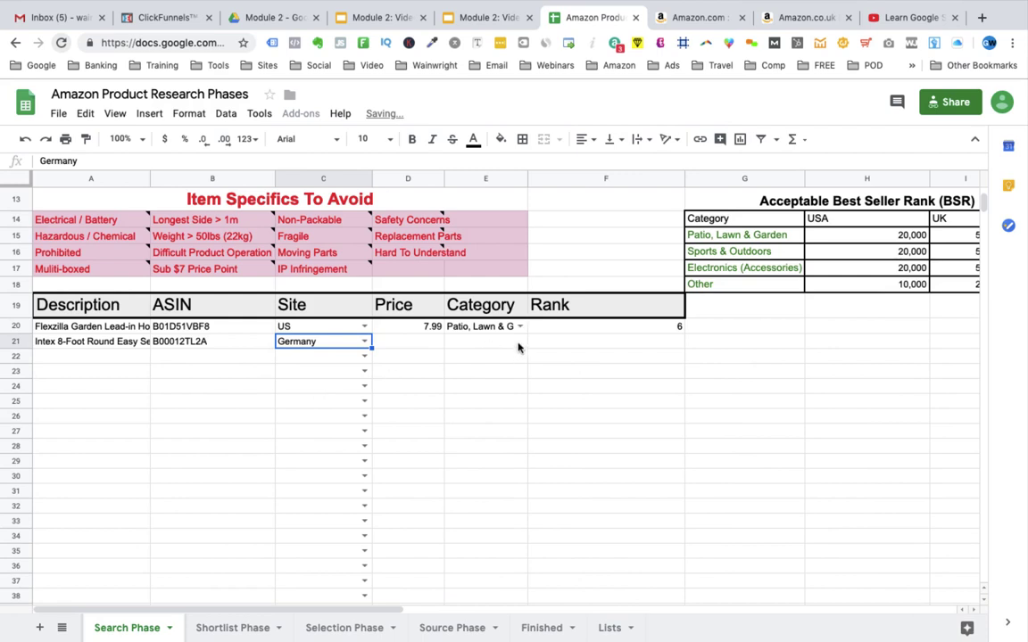
left_click(521, 343)
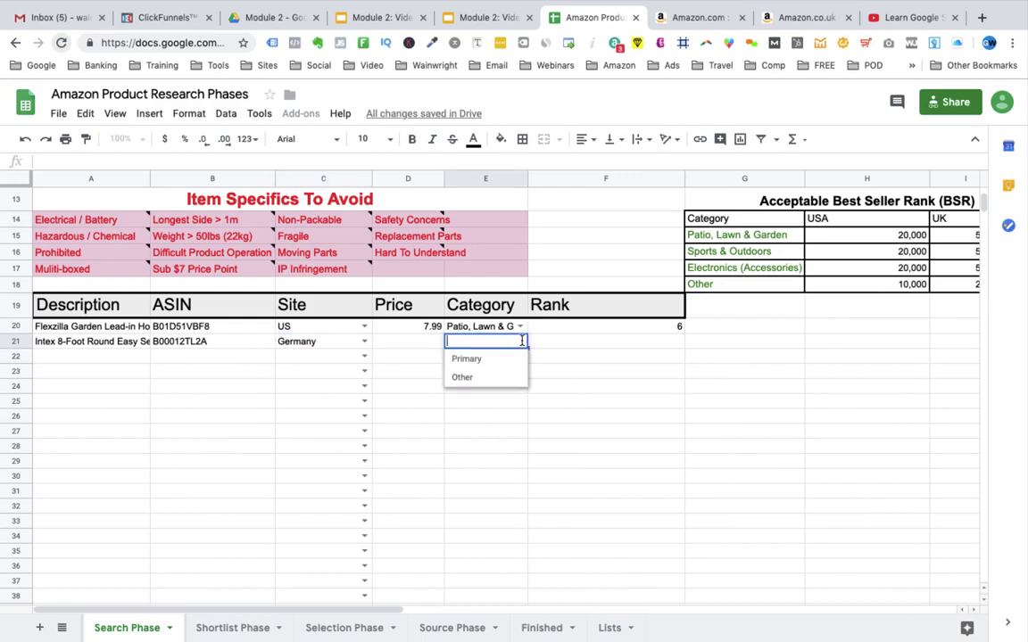
left_click(506, 360)
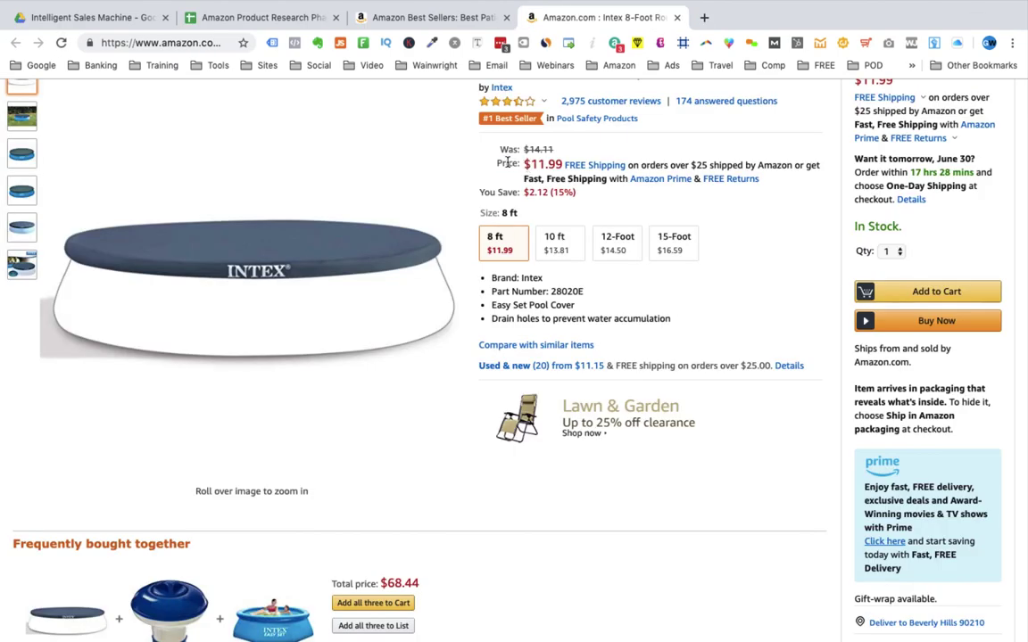
Set the Site of row 21 to US and enter the pool cover's Amazon price, 11.99, in the Price cell.
left_click_drag(508, 162, 540, 162)
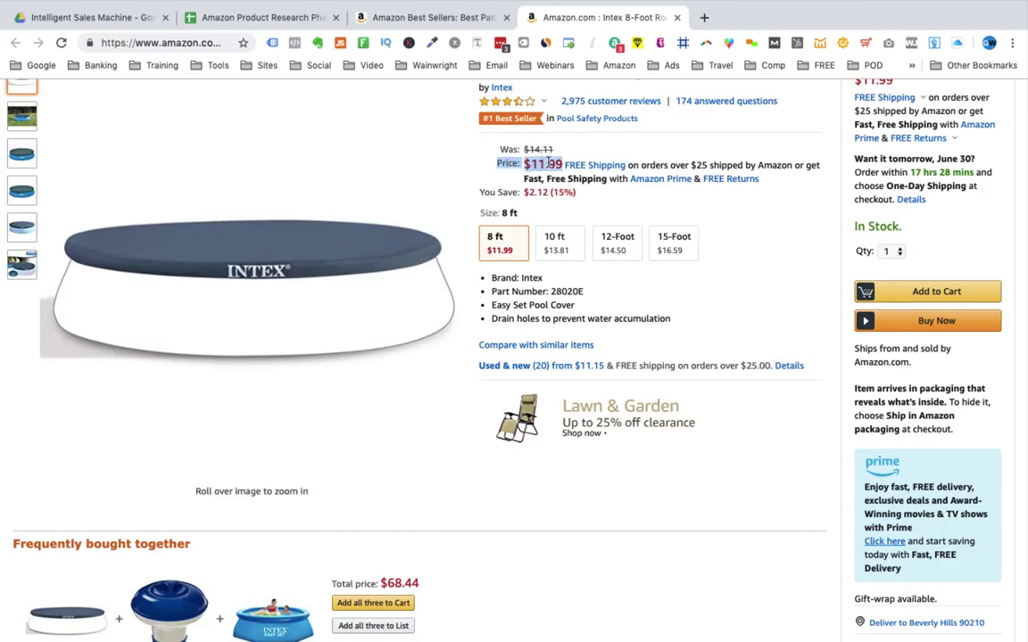
left_click(276, 20)
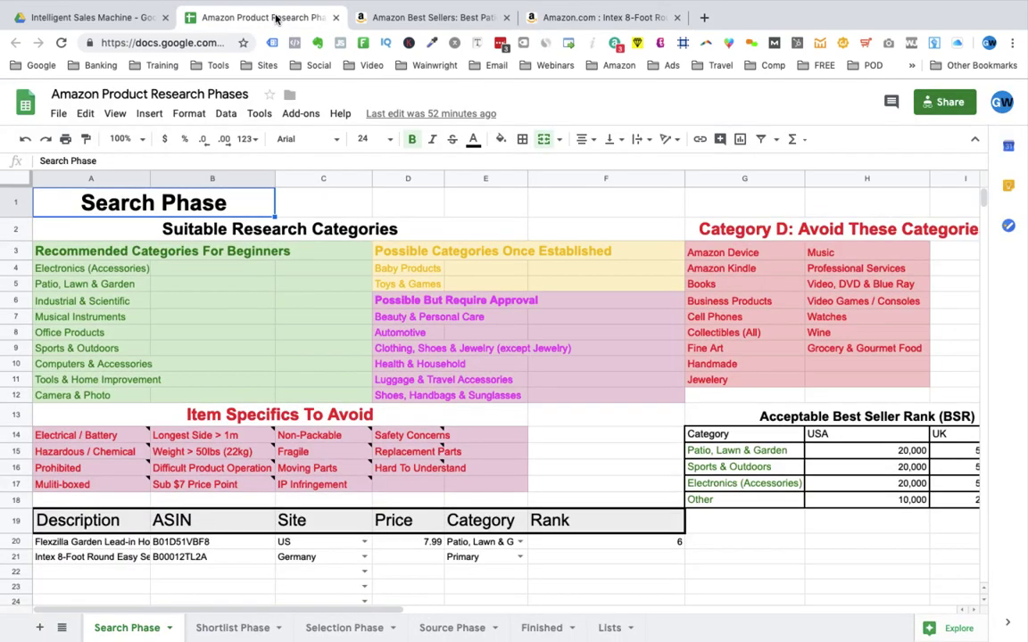
scroll(485, 479, "down", 5)
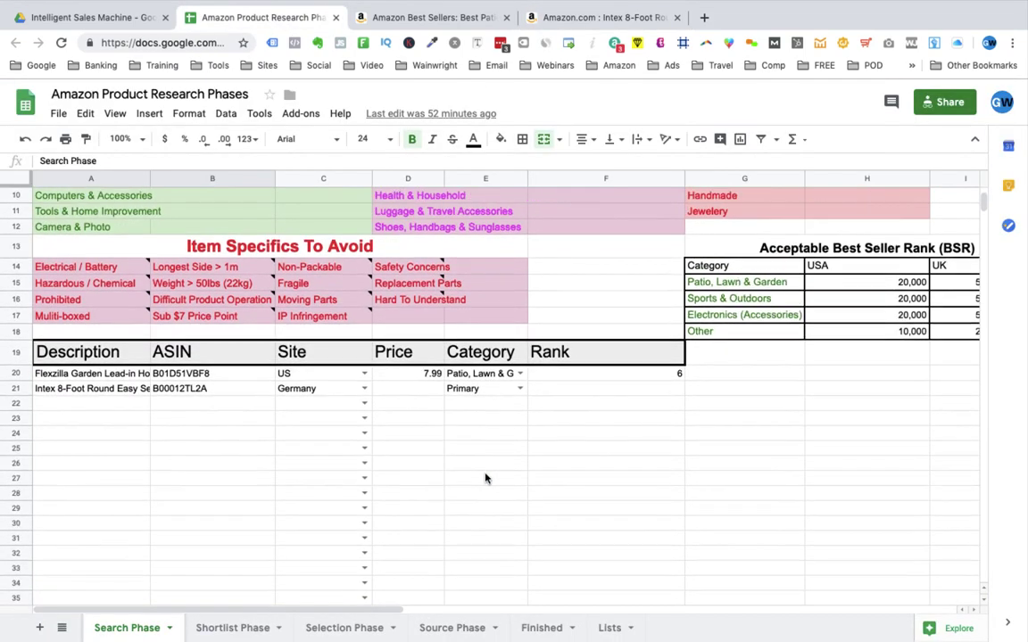
left_click(365, 357)
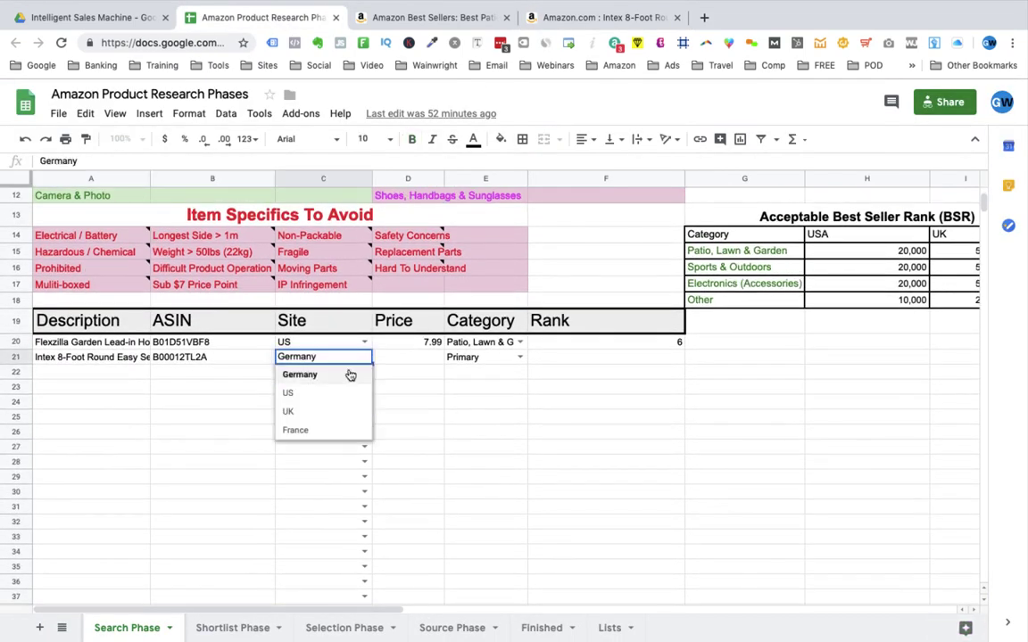
left_click(332, 397)
left_click(416, 360)
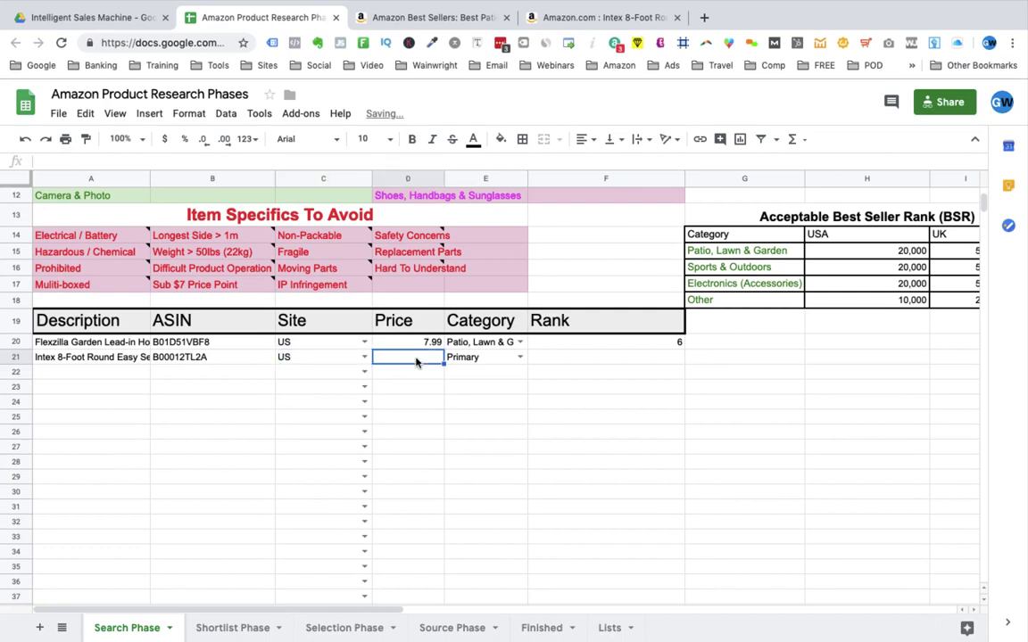
type("11.99")
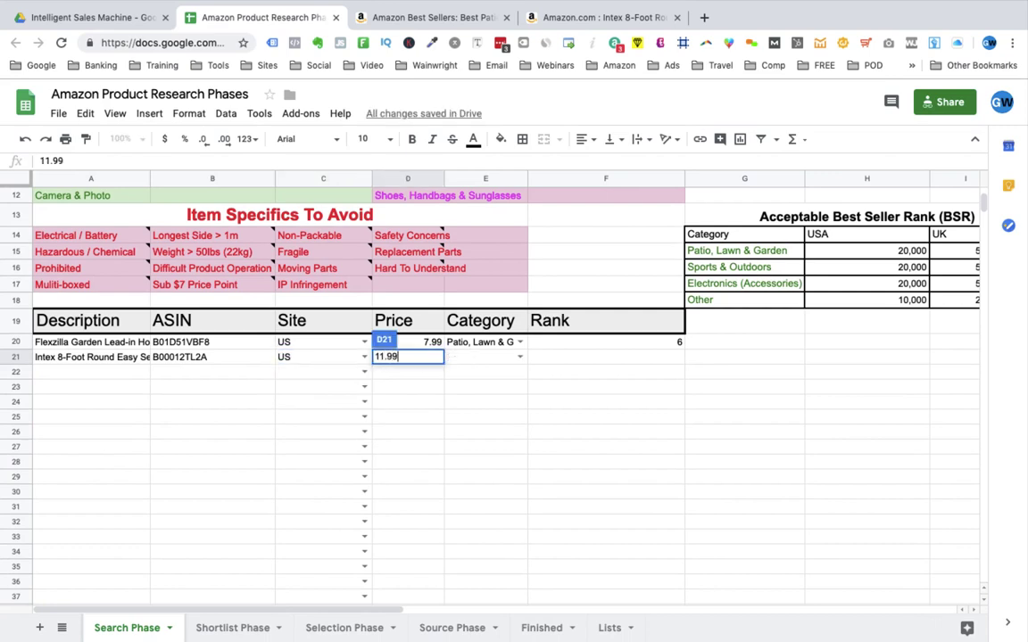
key("Tab")
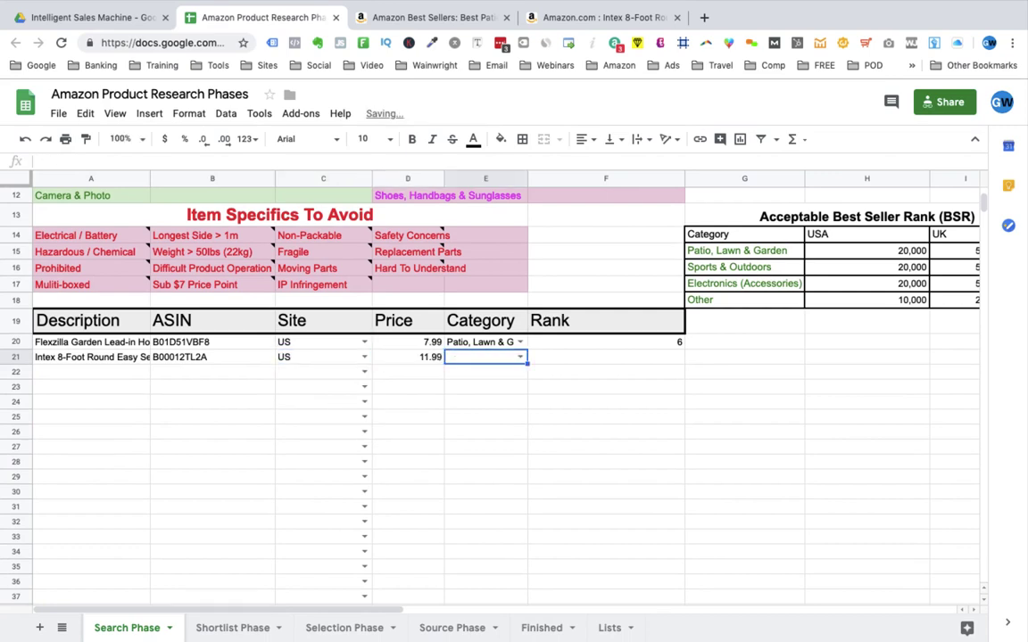
Set the Category of row 21 to Patio, Lawn & Garden.
left_click(518, 358)
scroll(501, 463, "down", 2)
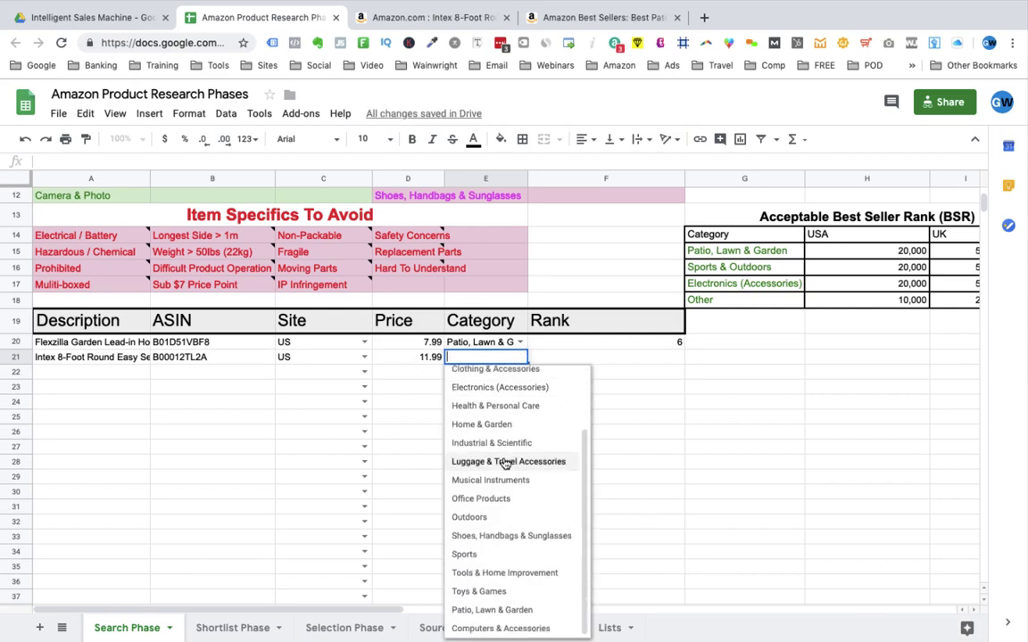
left_click(477, 610)
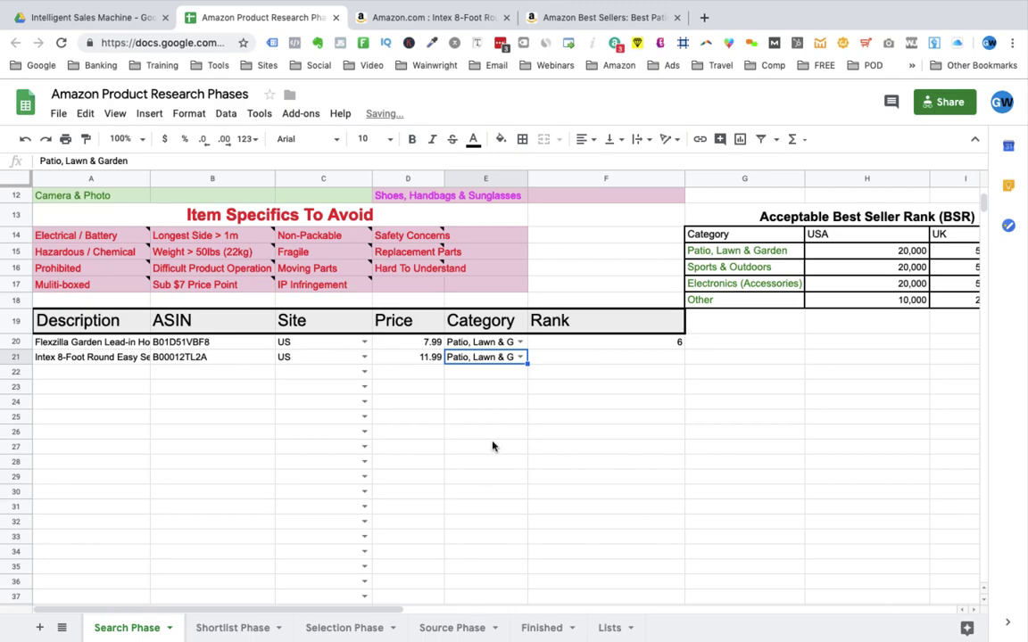
Look up the pool cover's Patio, Lawn & Garden Best Sellers Rank on Amazon and enter 9 as the Rank of row 21.
left_click(606, 358)
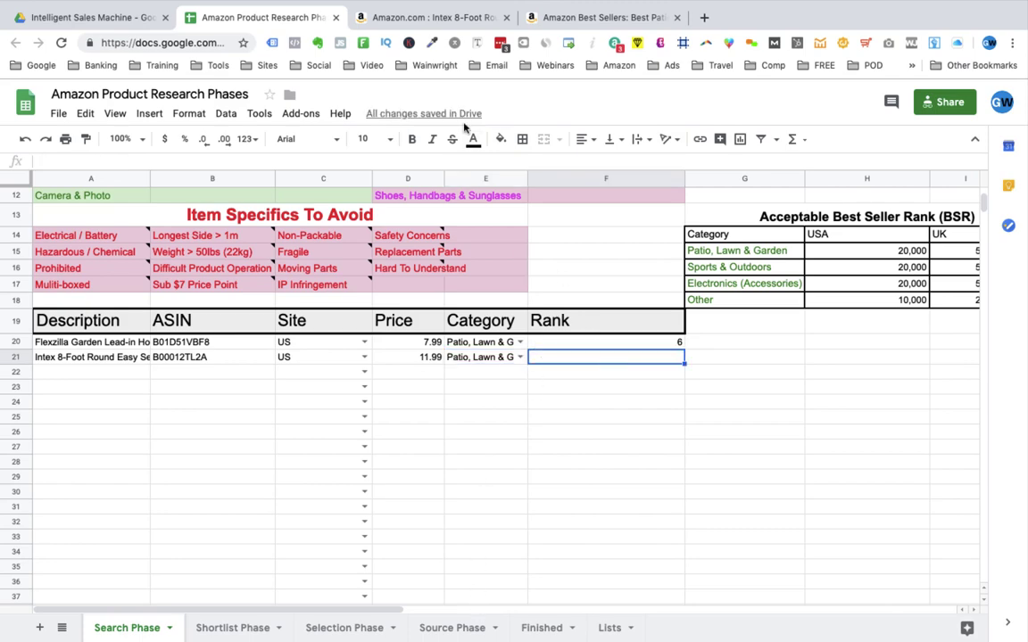
left_click(447, 20)
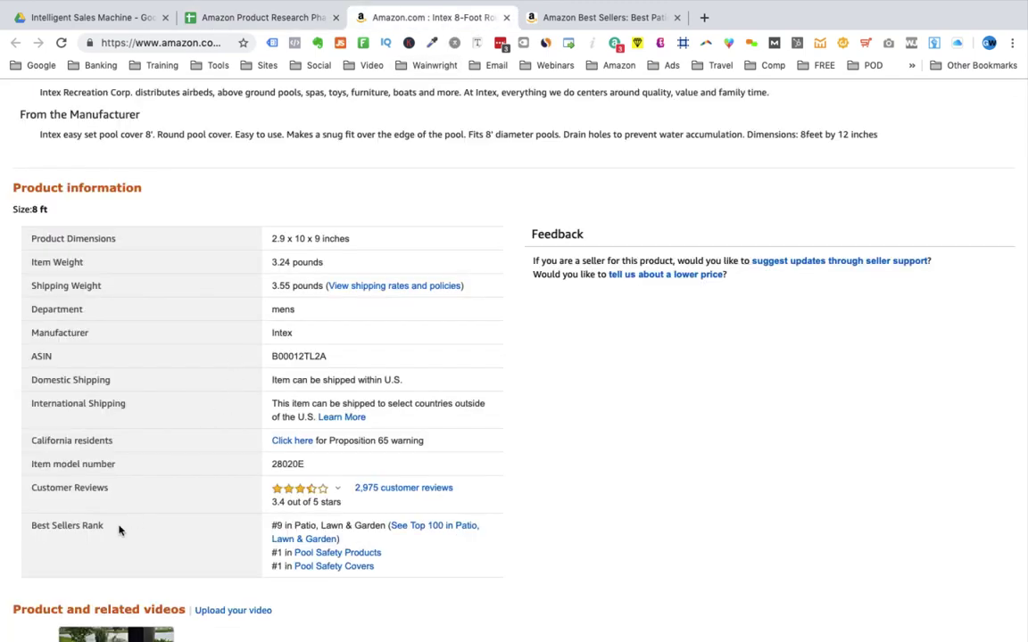
left_click_drag(69, 525, 108, 527)
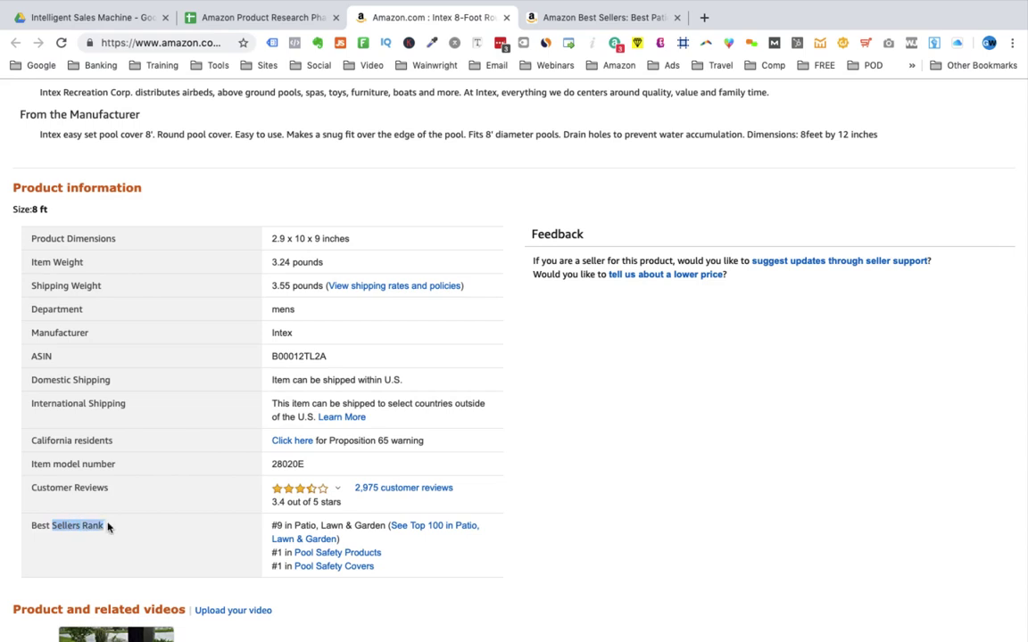
left_click(282, 526)
left_click(235, 23)
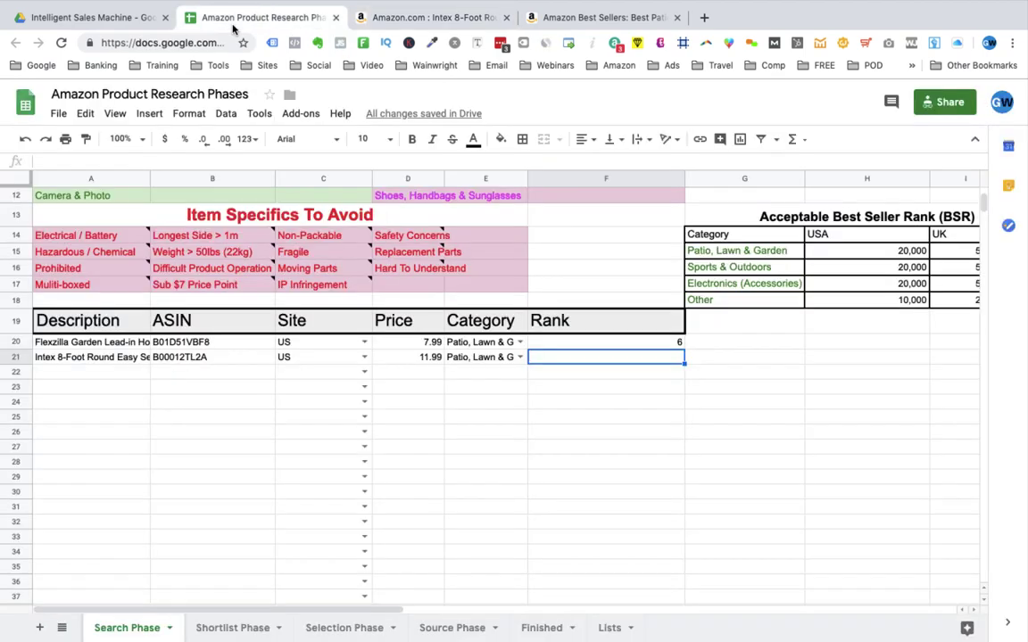
type("9")
key("Return")
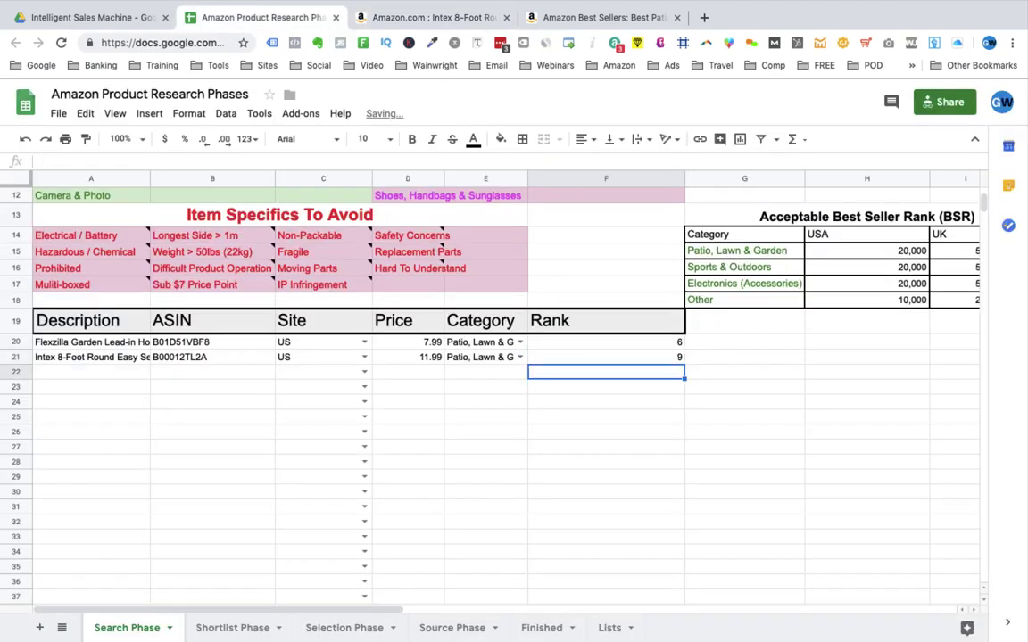
key("Left")
key("Left")
key("Left")
key("Left")
key("Left")
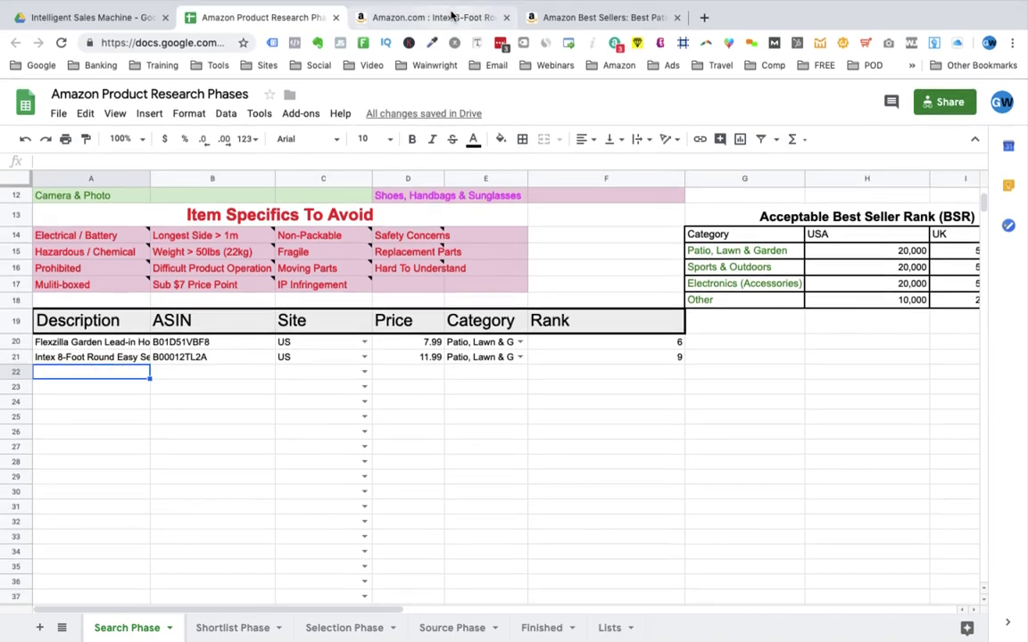
Examine the remaining Patio, Lawn & Garden best sellers on the first page, down to #50, for further suitable products.
left_click(451, 19)
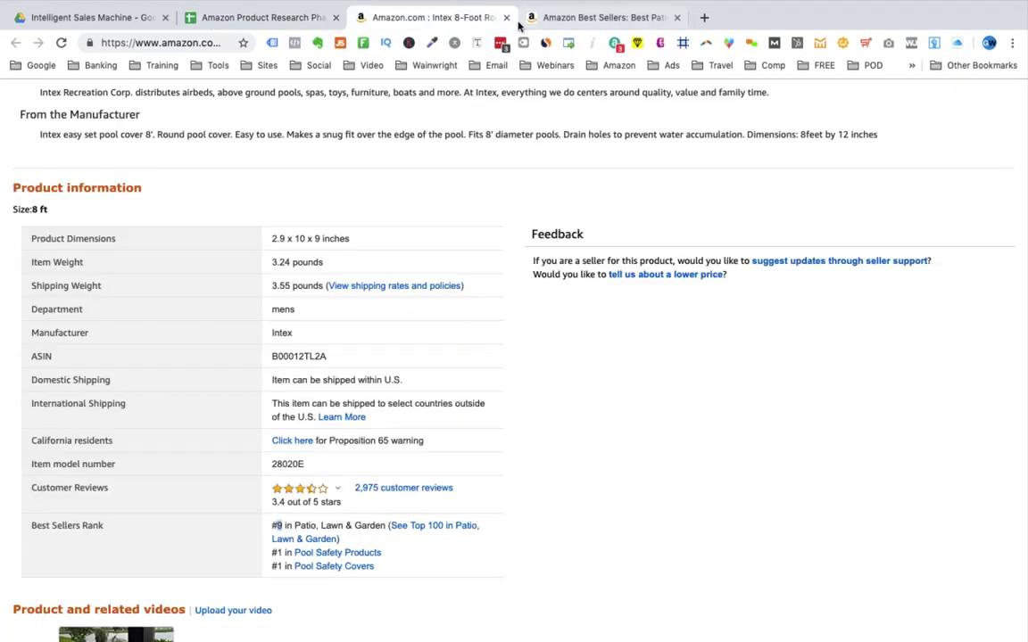
left_click(571, 19)
scroll(71, 335, "down", 5)
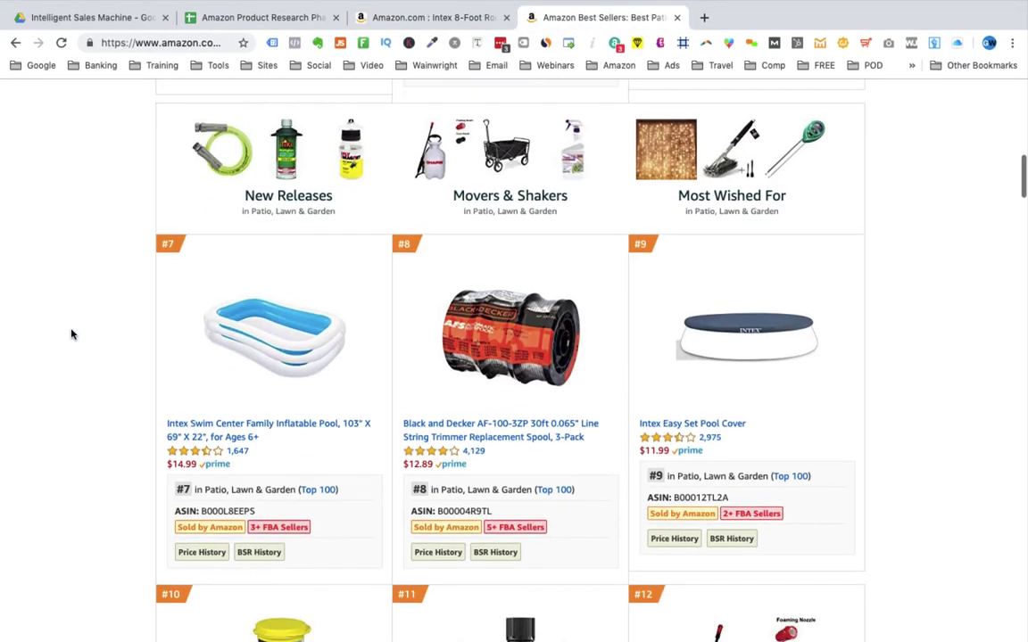
scroll(71, 335, "down", 8)
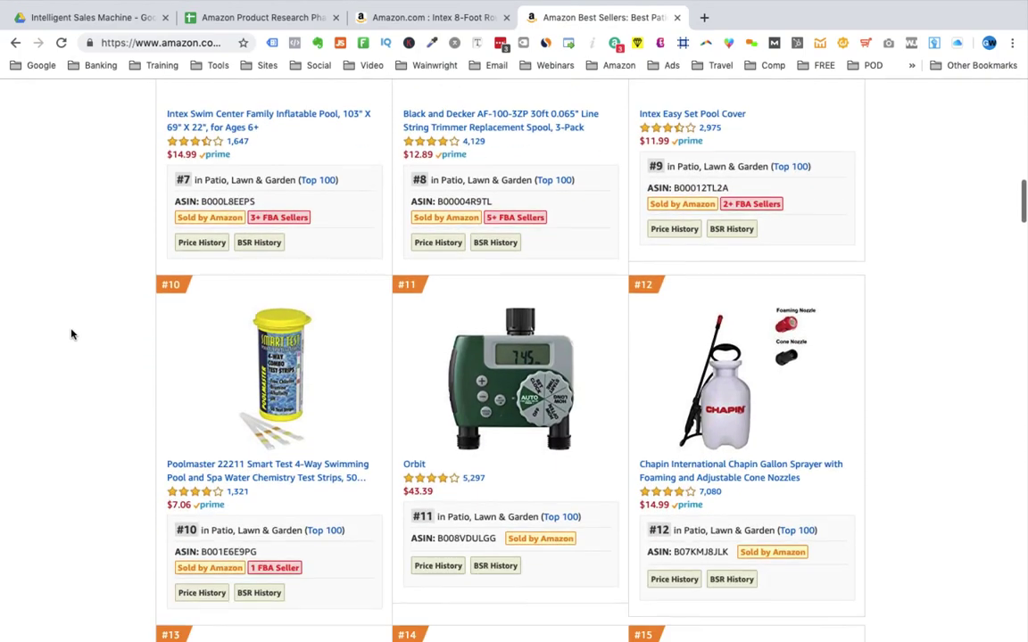
scroll(72, 335, "down", 12)
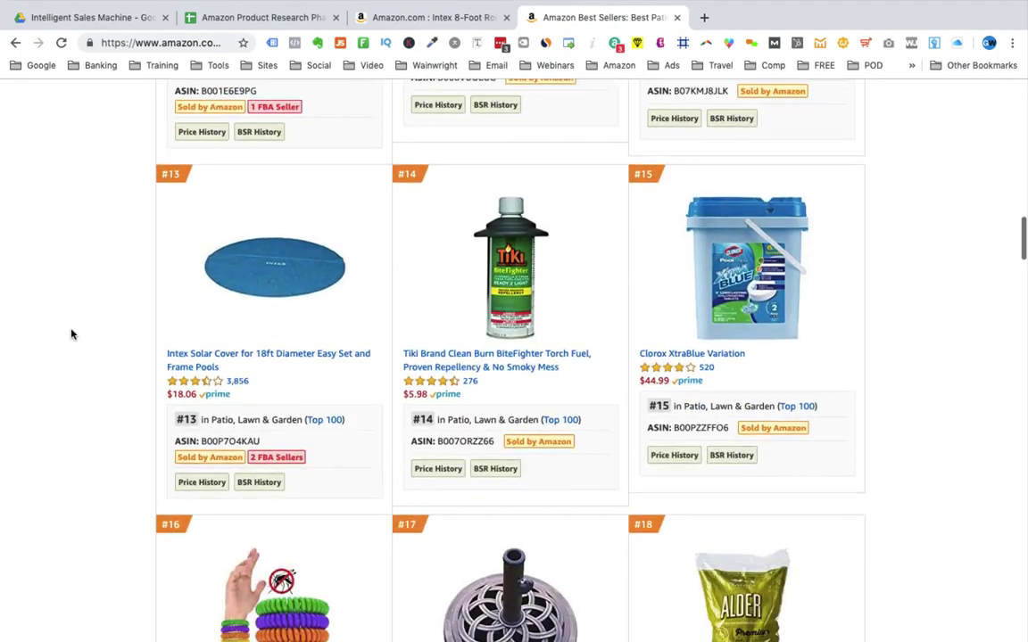
scroll(72, 335, "down", 20)
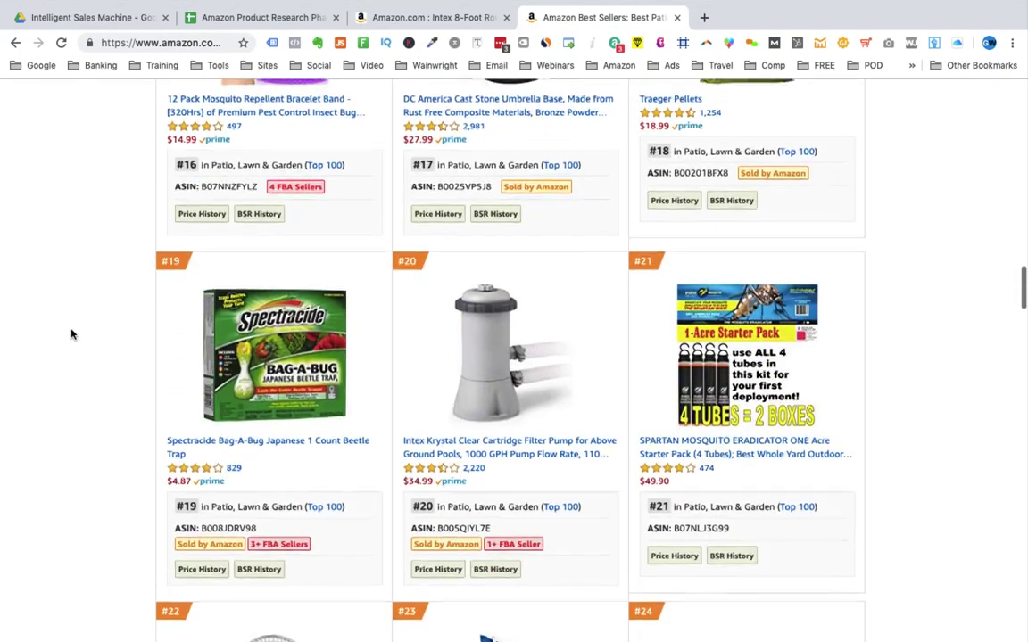
scroll(72, 334, "down", 17)
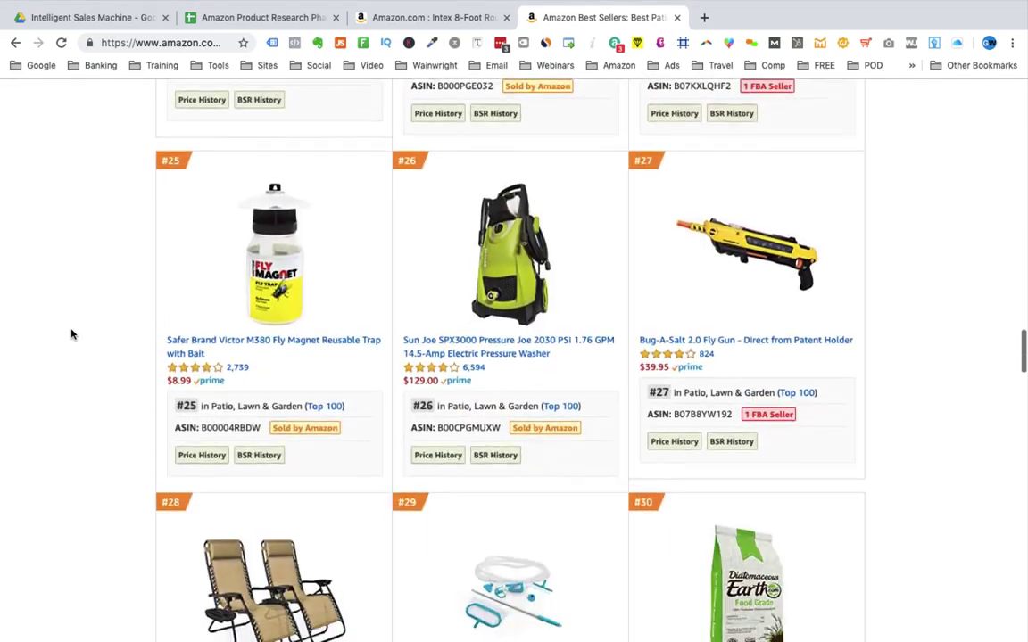
scroll(72, 335, "down", 20)
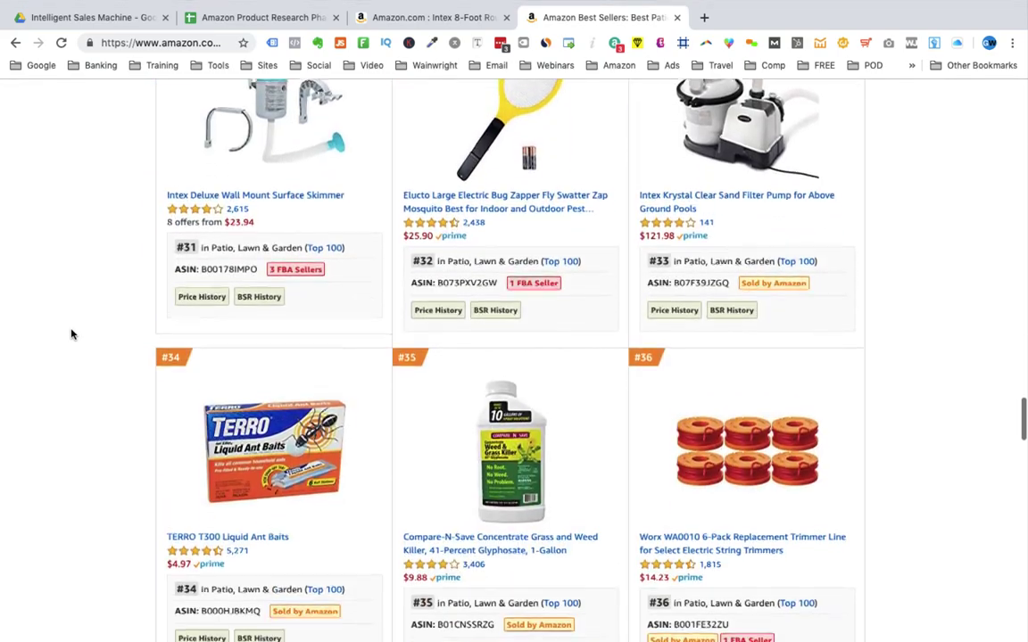
scroll(72, 335, "down", 20)
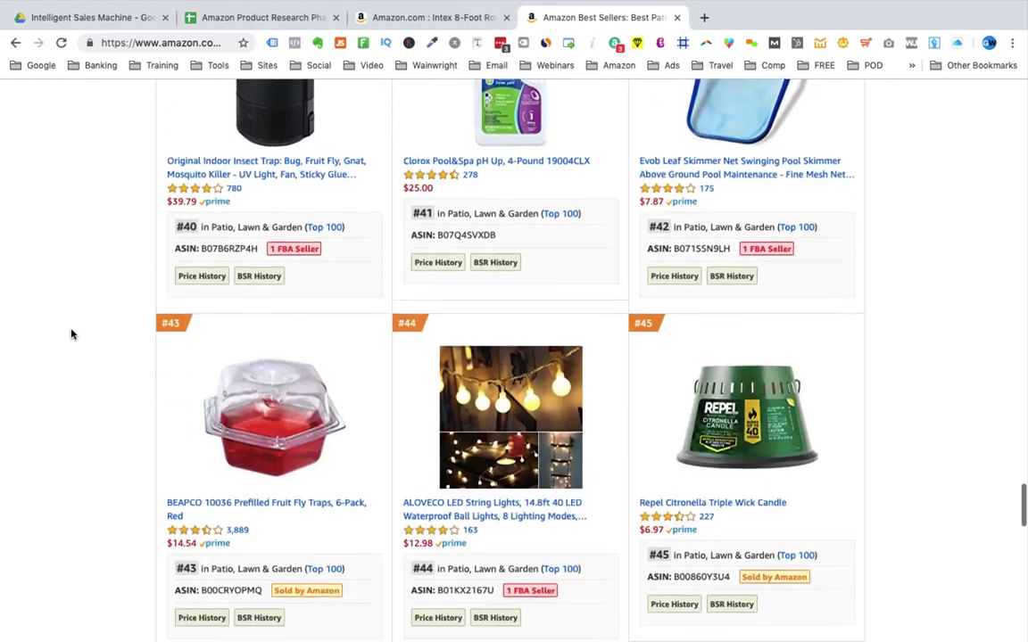
scroll(72, 335, "down", 4)
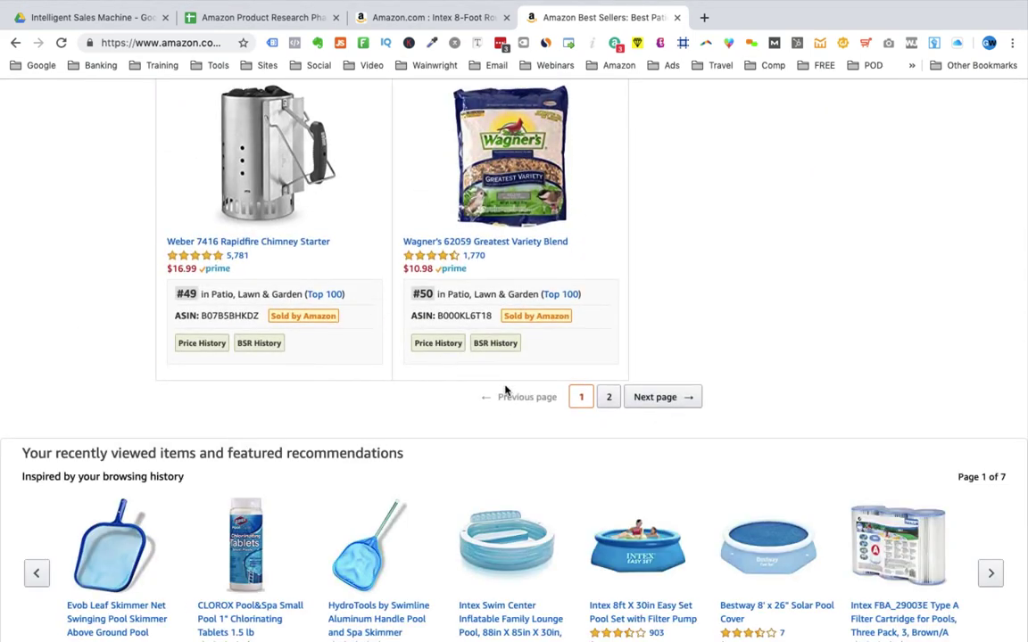
Open the second page of Patio, Lawn & Garden best sellers and examine the products ranked 51 to 100.
left_click(656, 397)
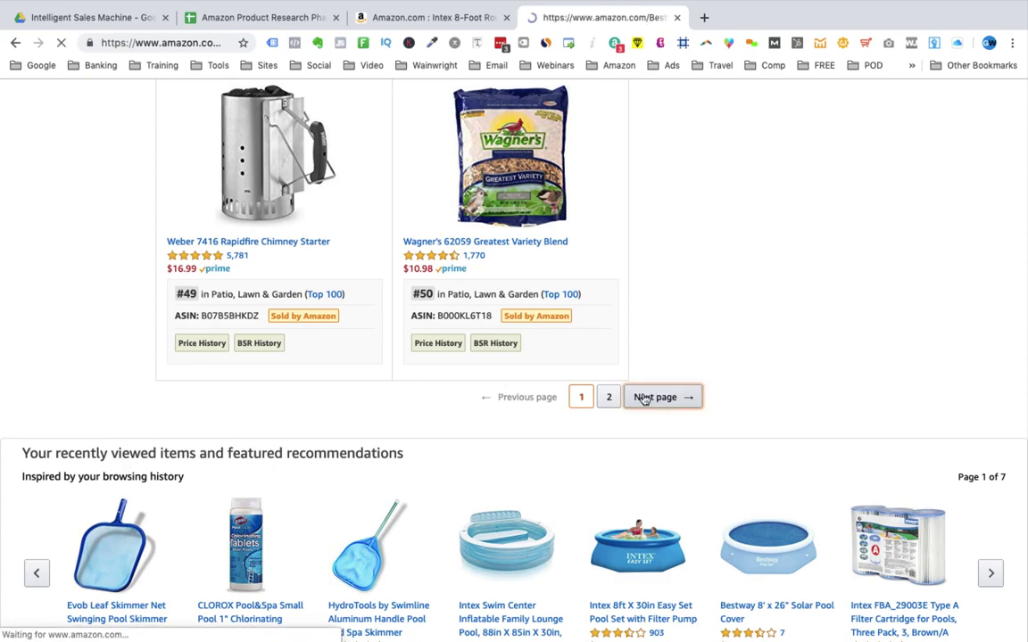
scroll(644, 399, "down", 6)
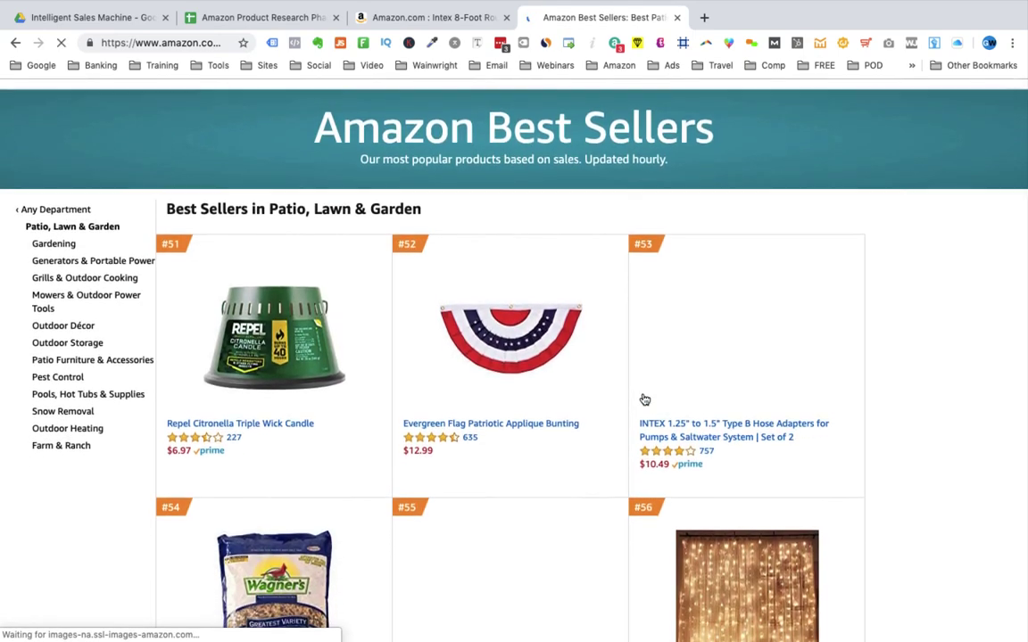
scroll(644, 400, "down", 3)
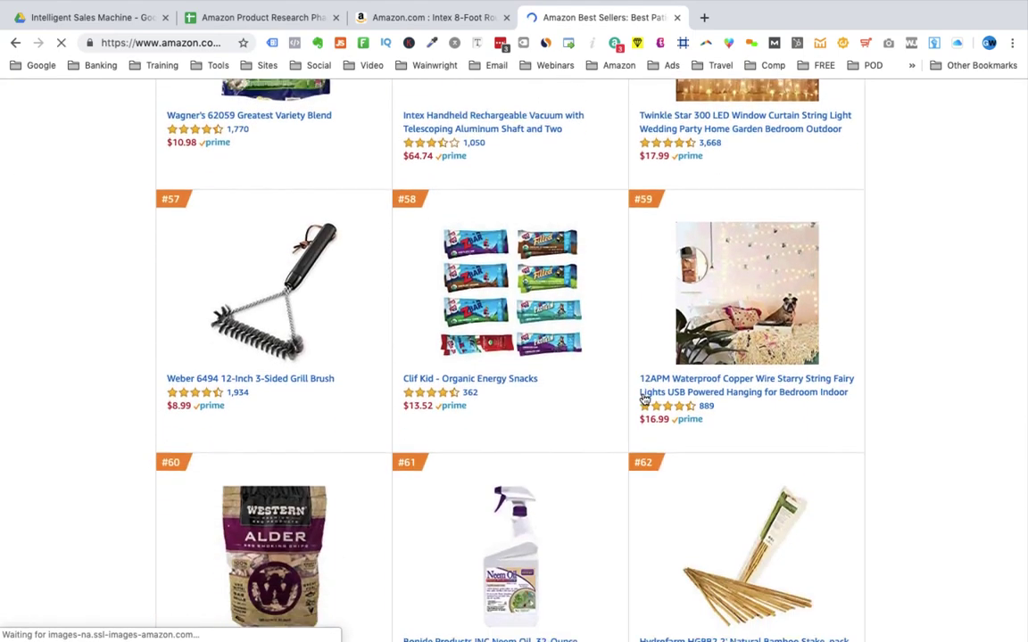
scroll(645, 399, "down", 4)
scroll(898, 417, "down", 20)
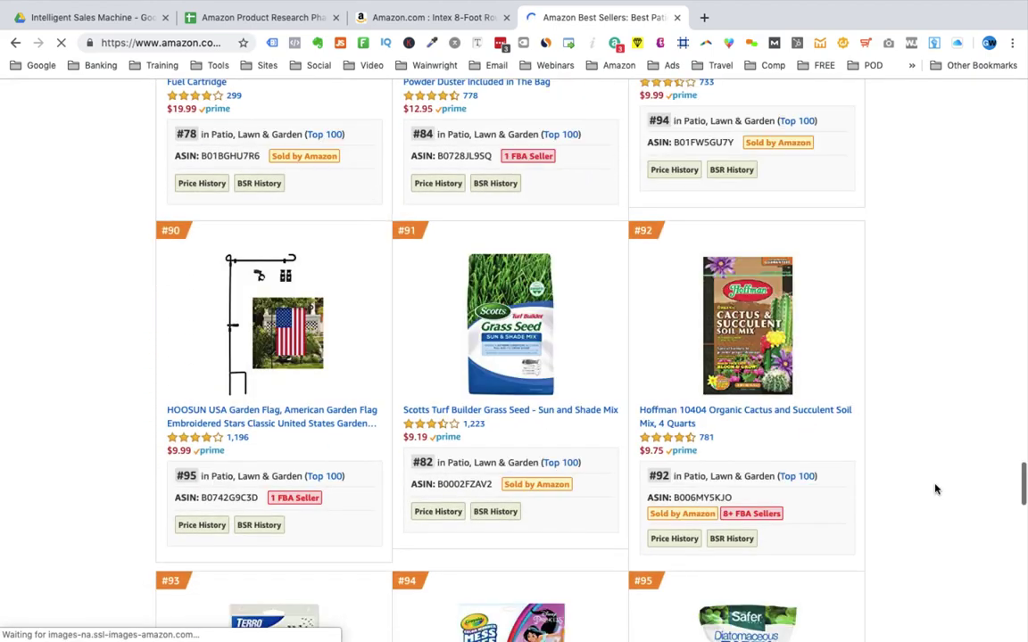
scroll(935, 489, "down", 3)
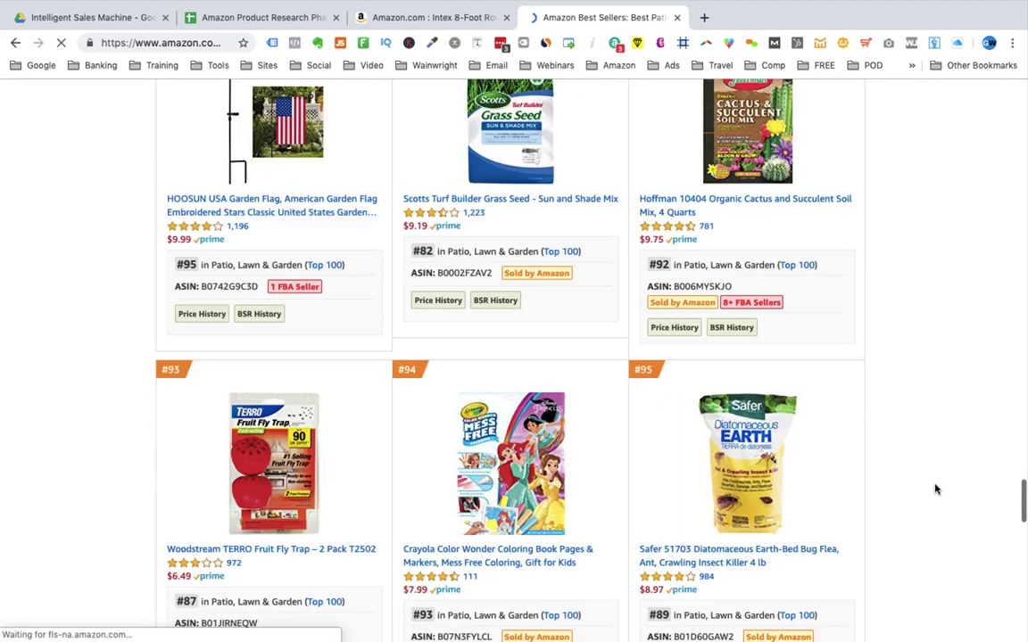
scroll(935, 489, "down", 3)
scroll(935, 489, "down", 3)
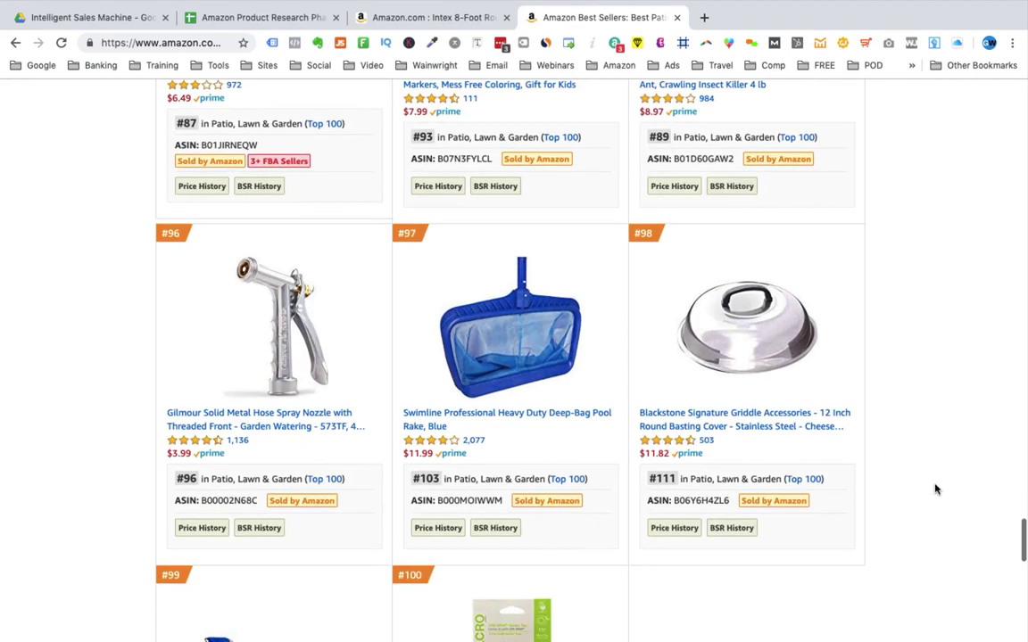
scroll(935, 489, "down", 3)
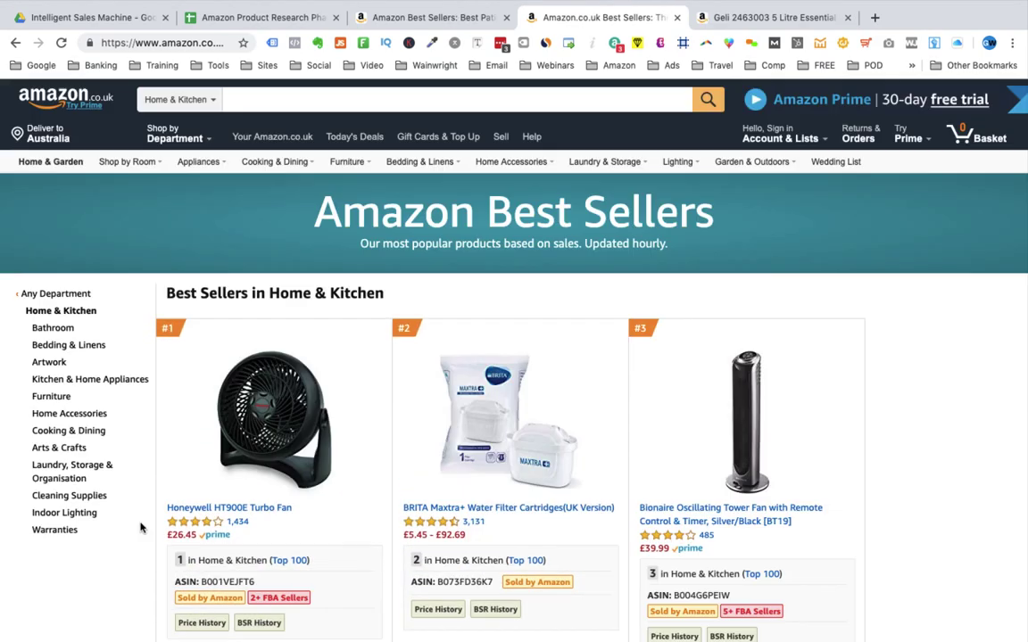
On Amazon UK, examine the Home & Kitchen best sellers and the Amazon Bestsellers Rank of the Geli 2463003 5 Litre product.
scroll(140, 528, "down", 4)
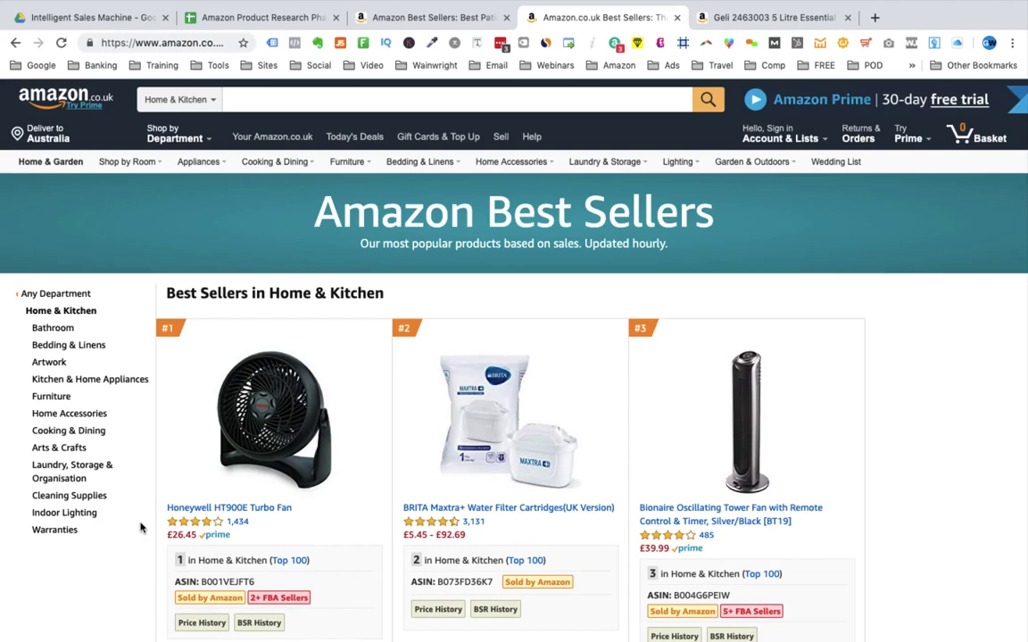
scroll(138, 526, "down", 4)
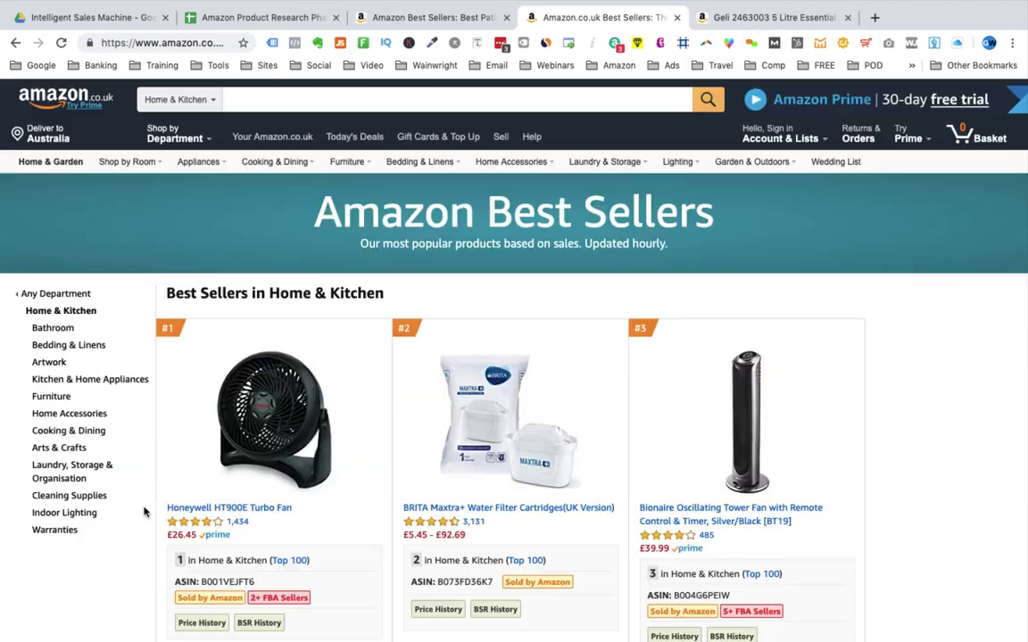
scroll(141, 527, "down", 4)
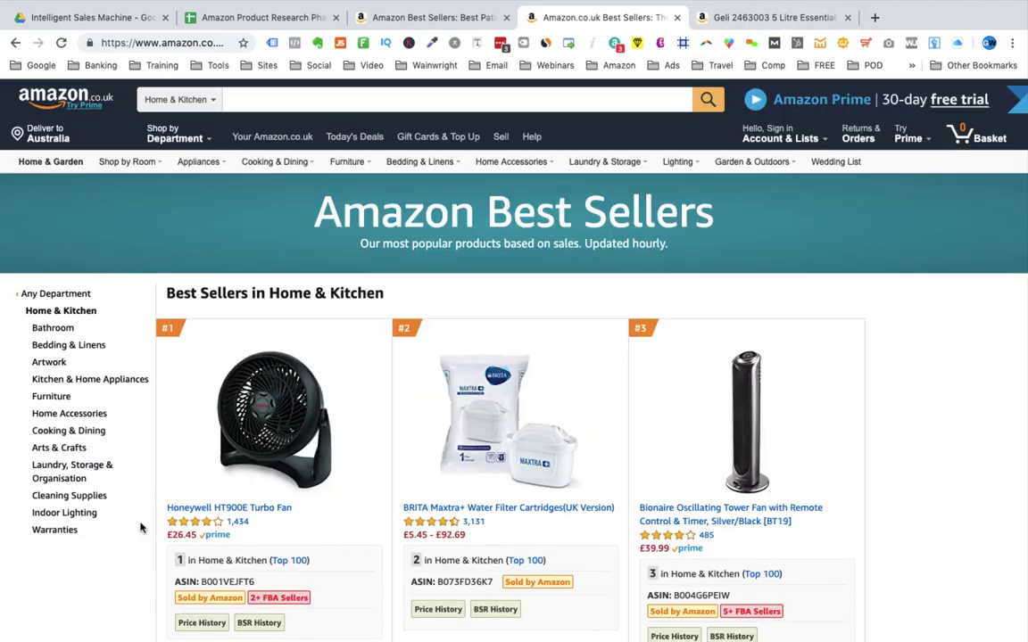
scroll(140, 527, "down", 4)
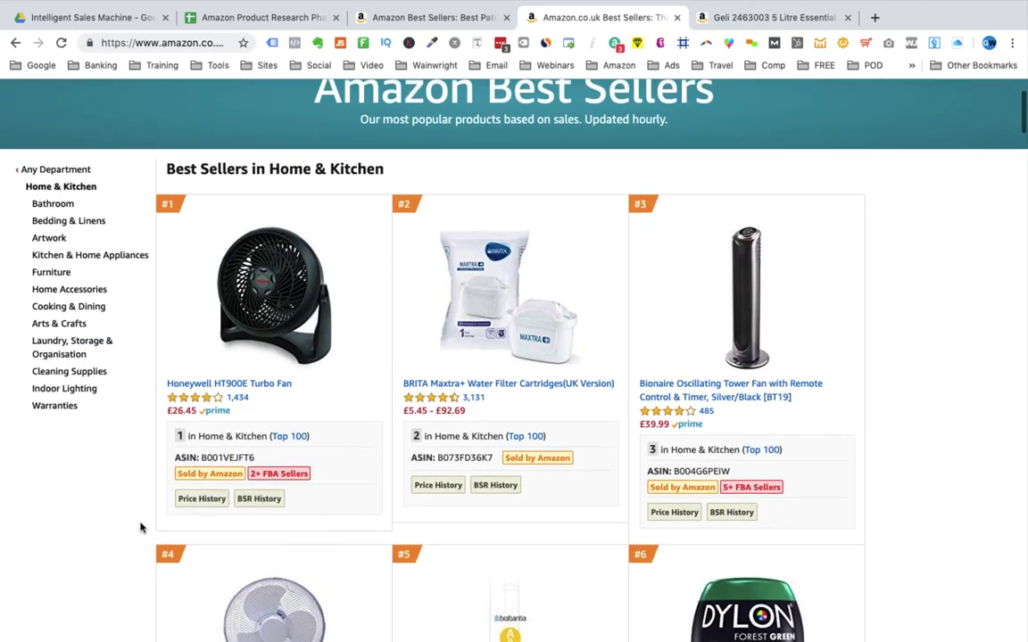
left_click(754, 19)
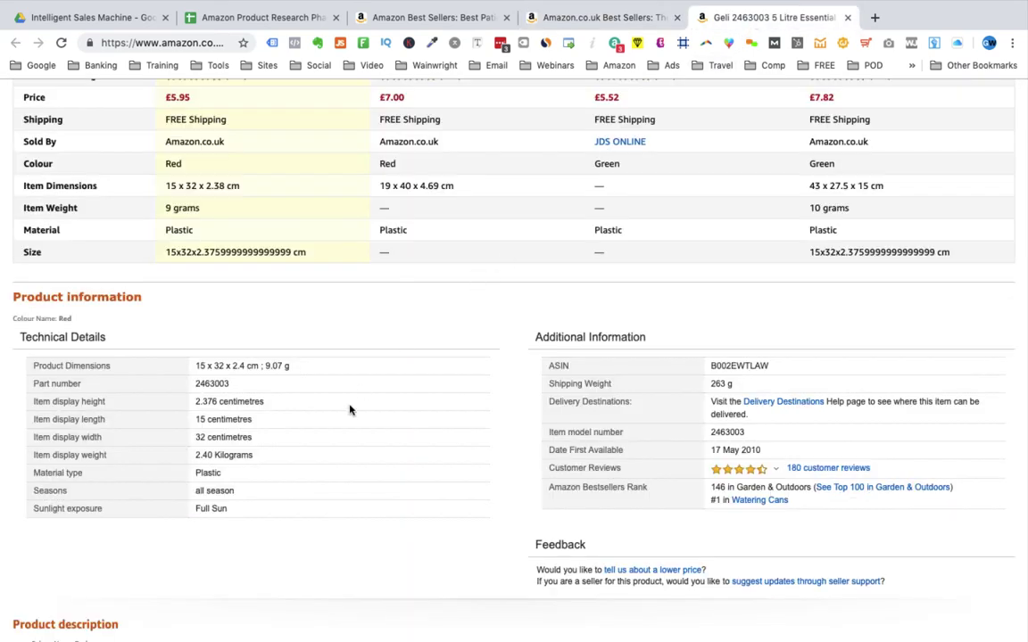
left_click_drag(568, 485, 635, 485)
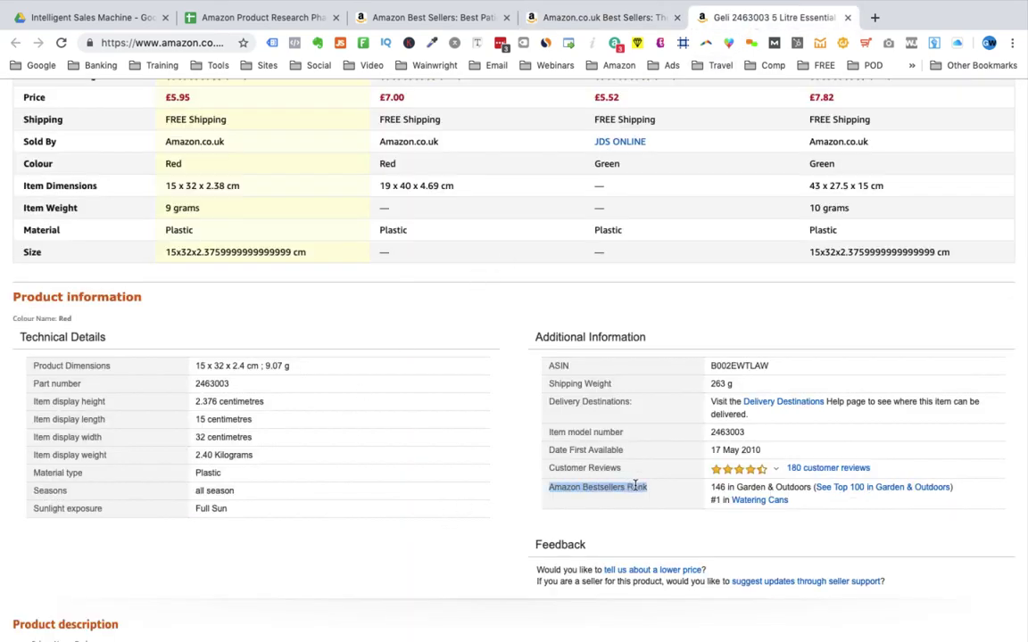
left_click(865, 490)
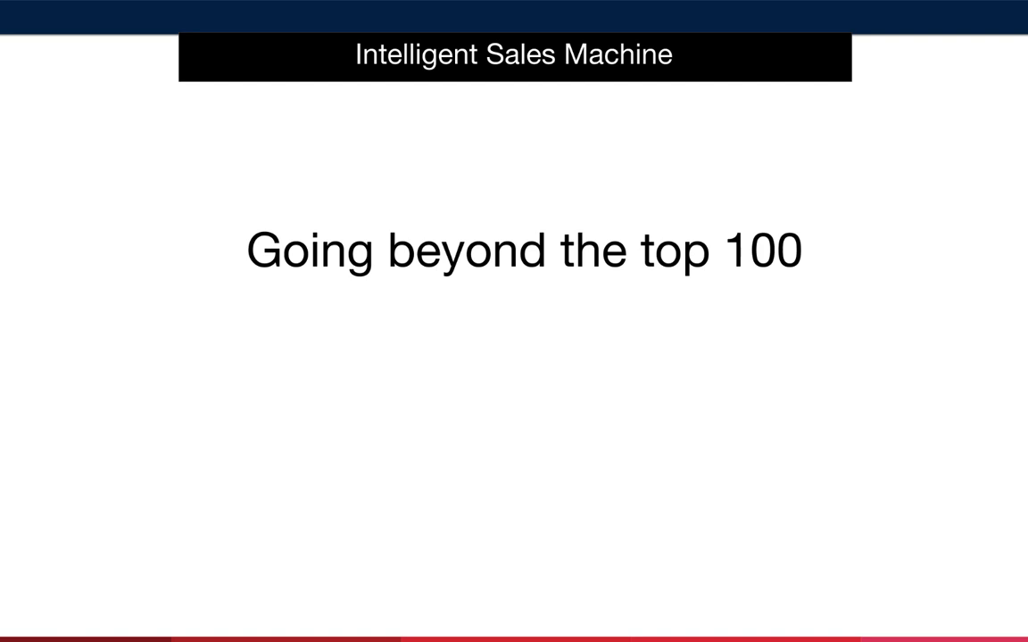
key("Right")
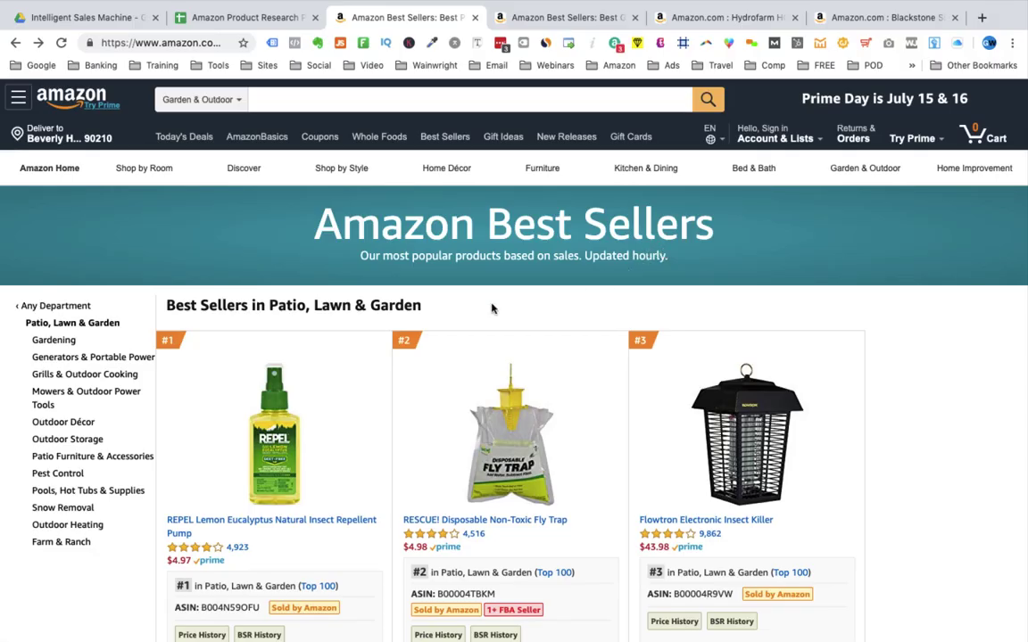
Open the Gardening subcategory of the Patio, Lawn & Garden best sellers and examine its products.
scroll(44, 578, "down", 2)
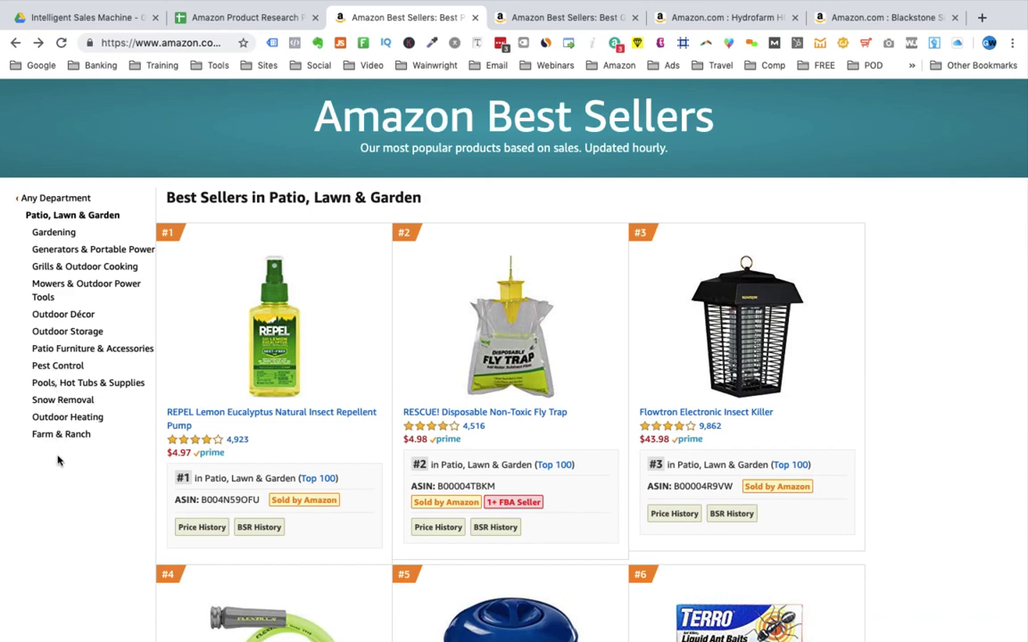
left_click(52, 233)
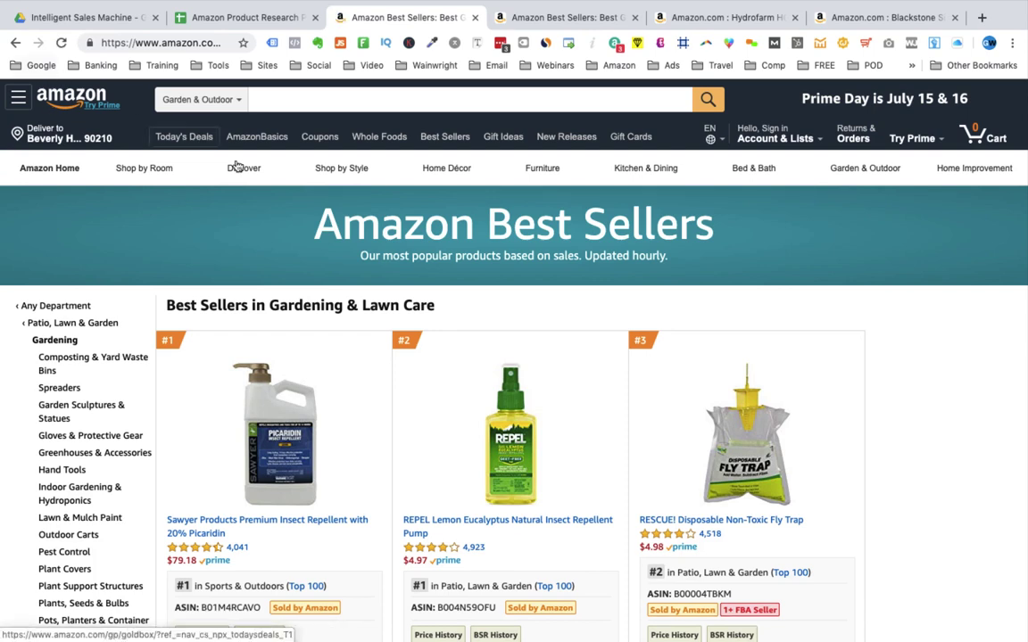
left_click(15, 42)
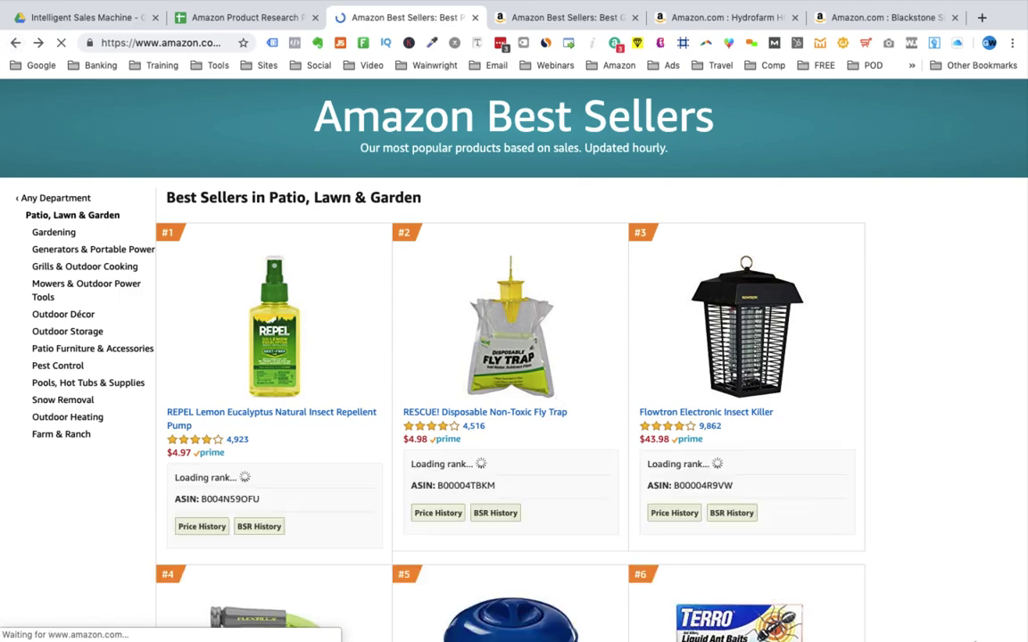
scroll(893, 372, "down", 1)
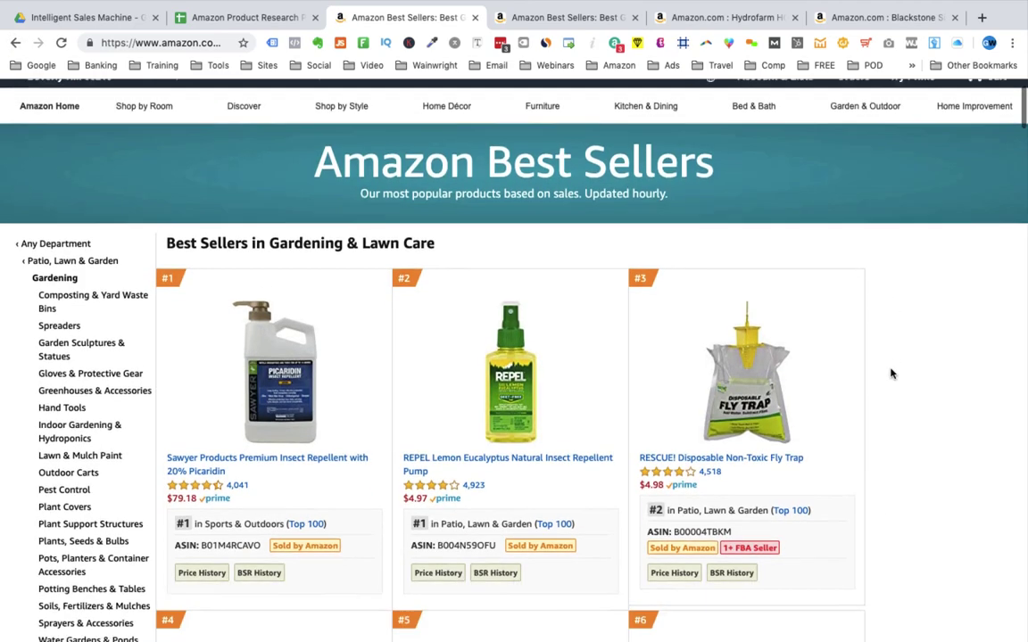
scroll(891, 373, "down", 5)
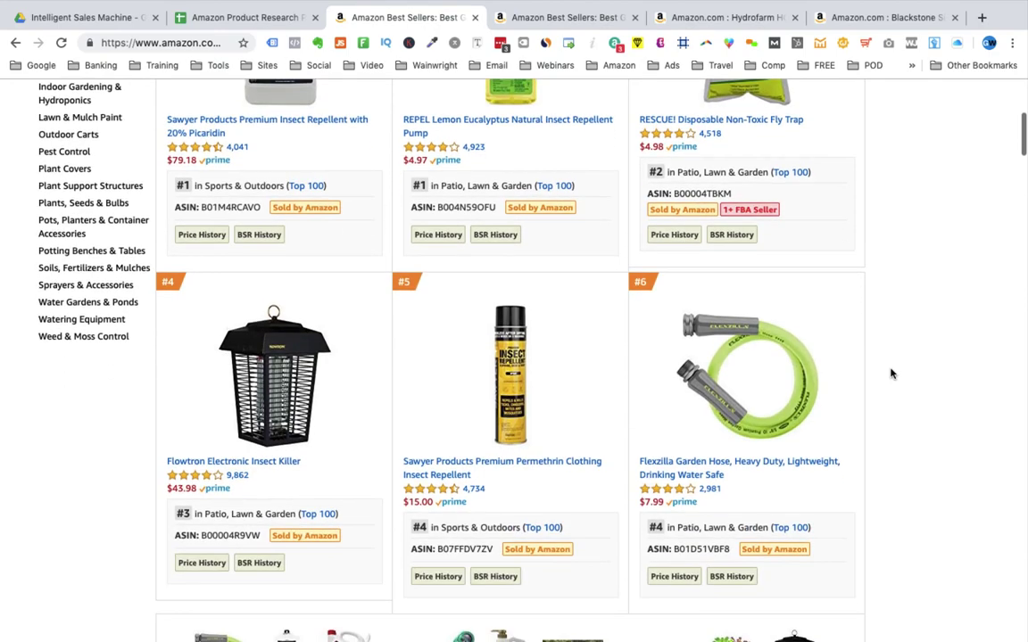